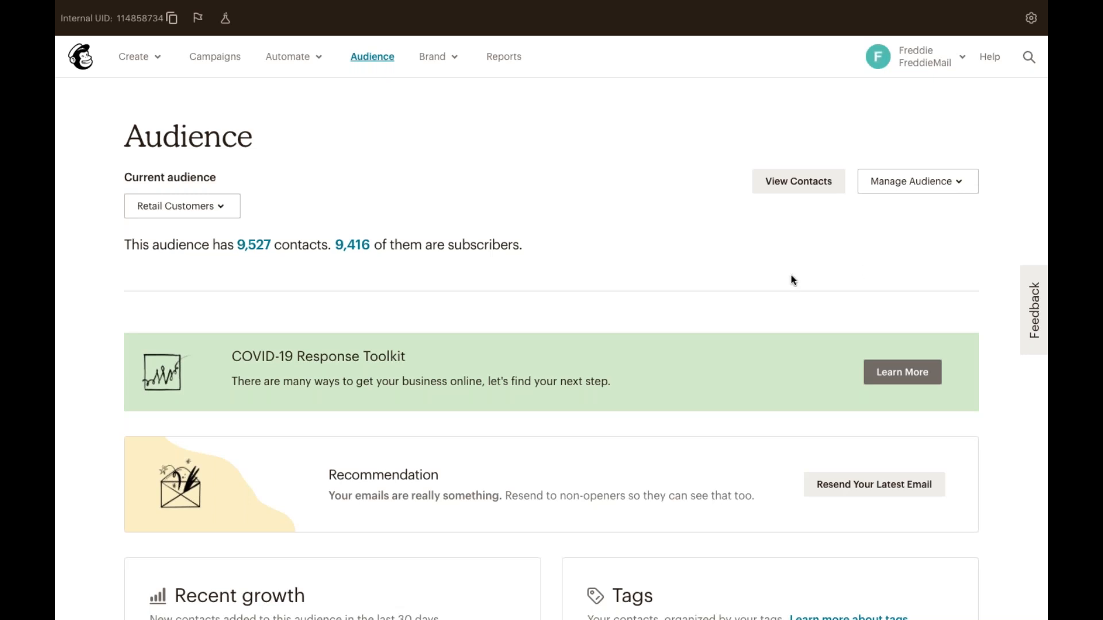
Go to the Audiences list showing Partners (300) and Retail Customers (9,527).
scroll(772, 284, down, 2)
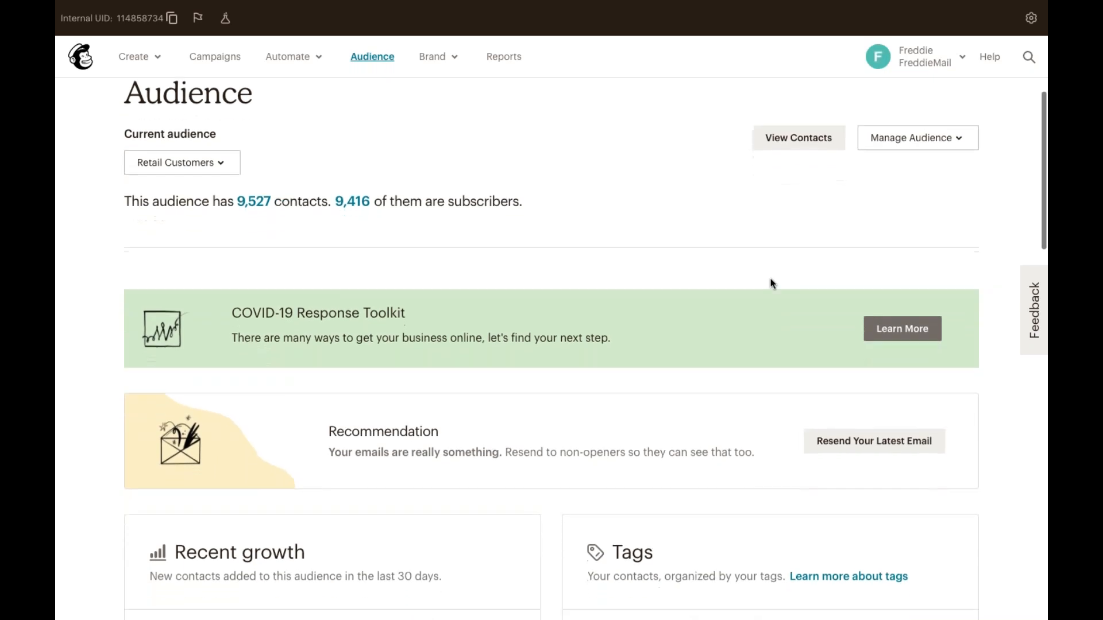
scroll(773, 283, up, 1)
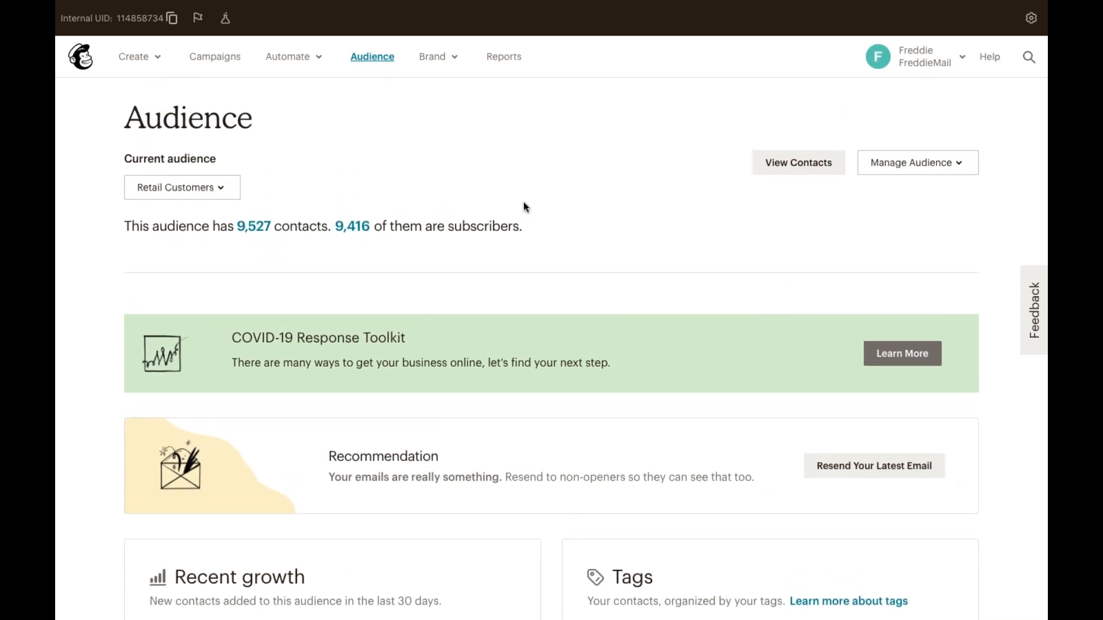
click(230, 185)
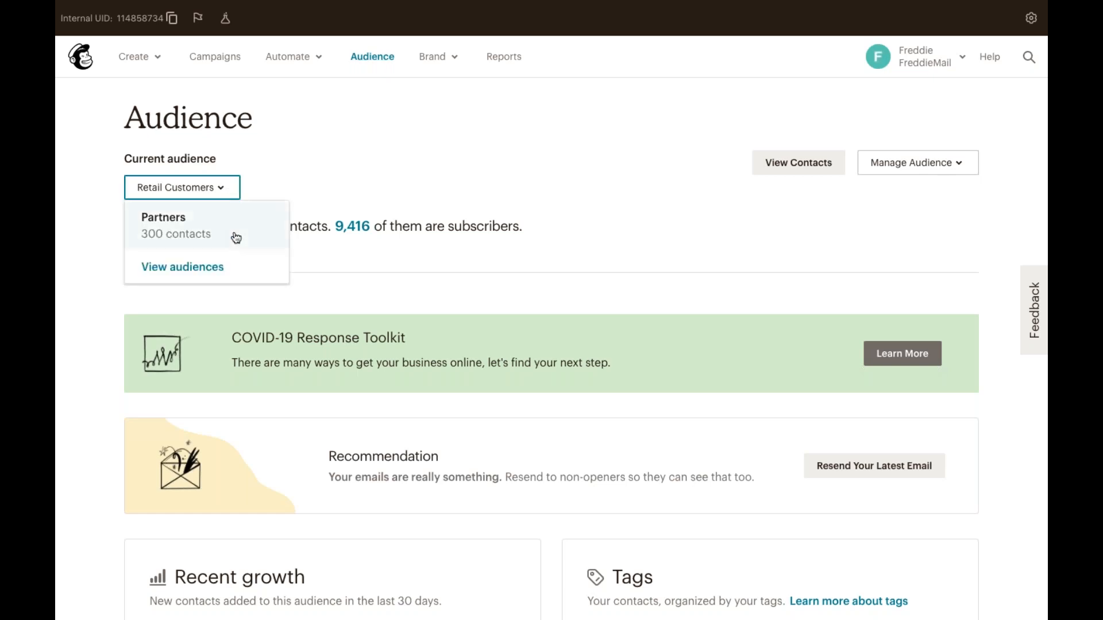
click(238, 272)
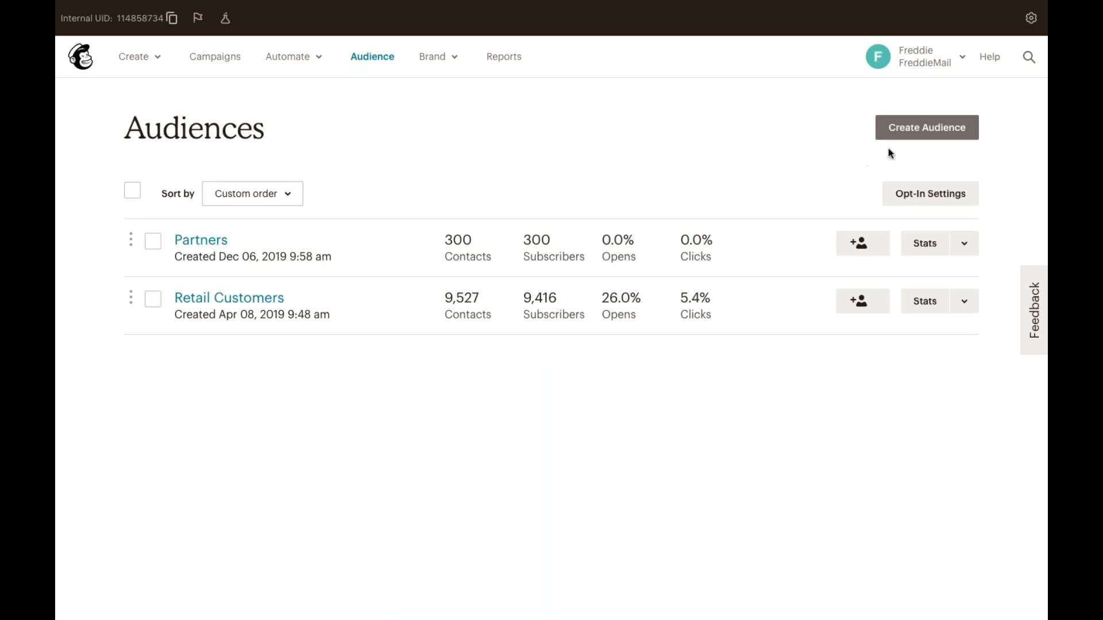
Start a new audience, proceeding past the tags banner to the blank Create Audience form.
click(909, 128)
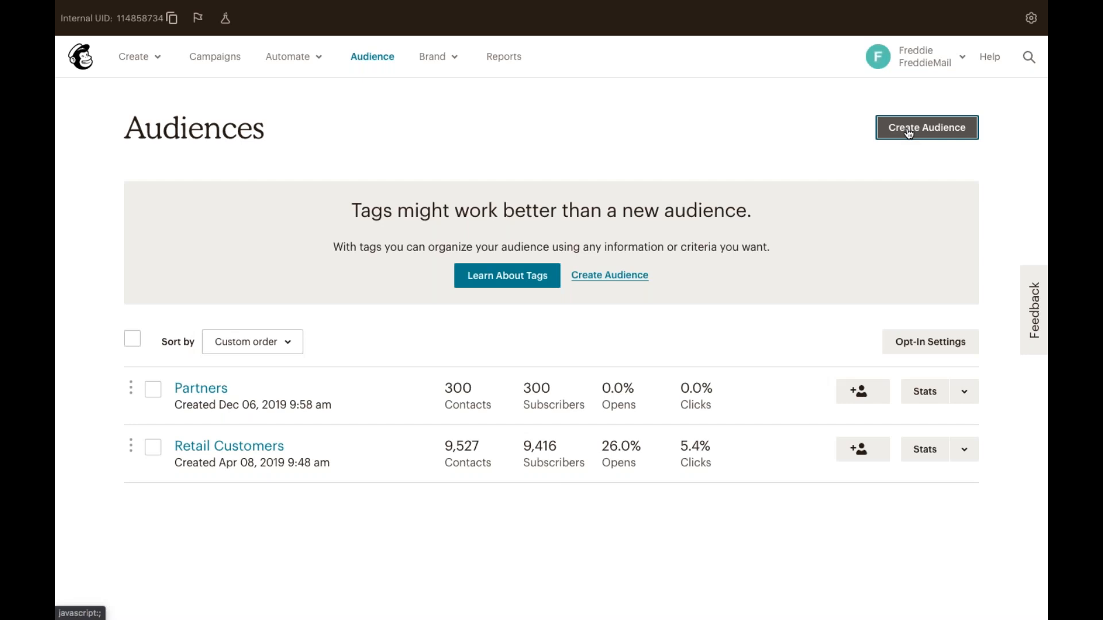
click(636, 278)
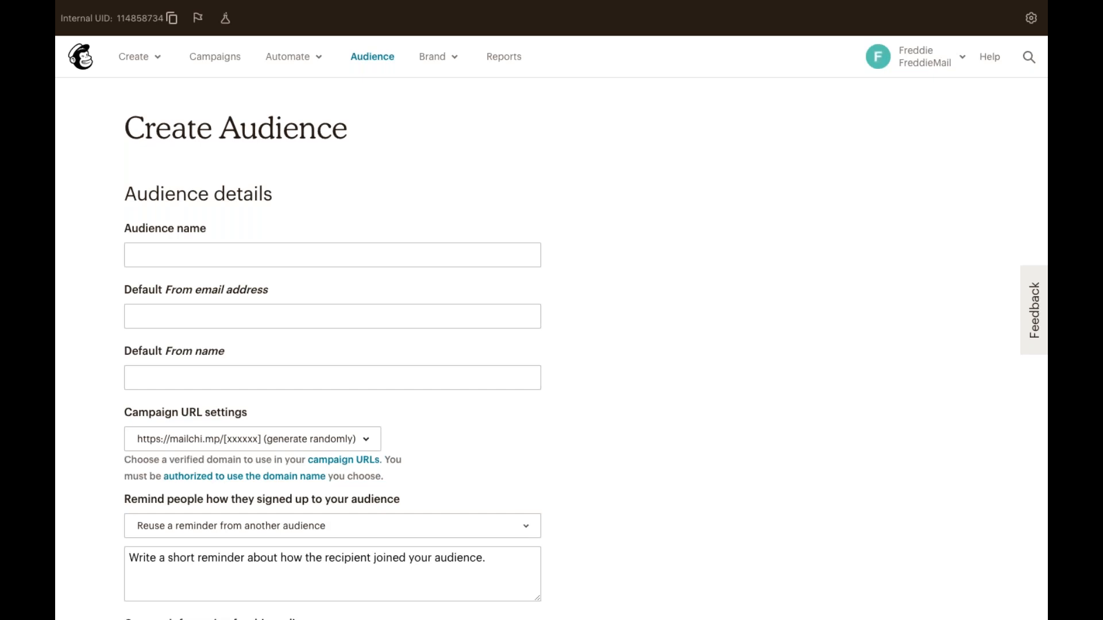
Name the audience 'Wholesale Audience' and enter the default From e-mail address and From name.
click(464, 254)
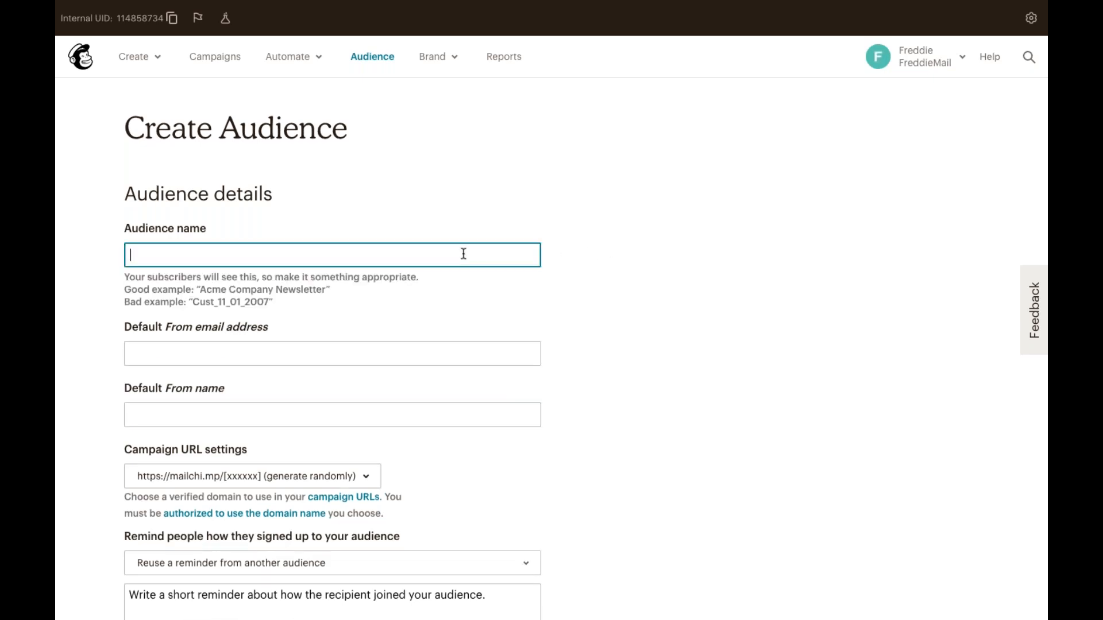
text(Wholesale Audience)
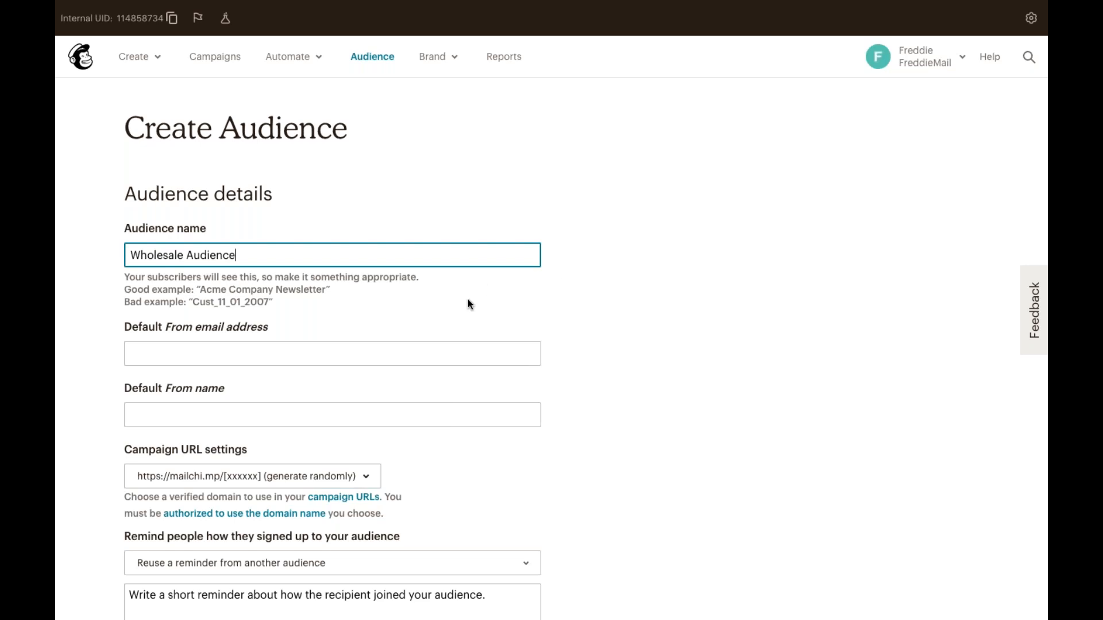
click(401, 338)
click(383, 316)
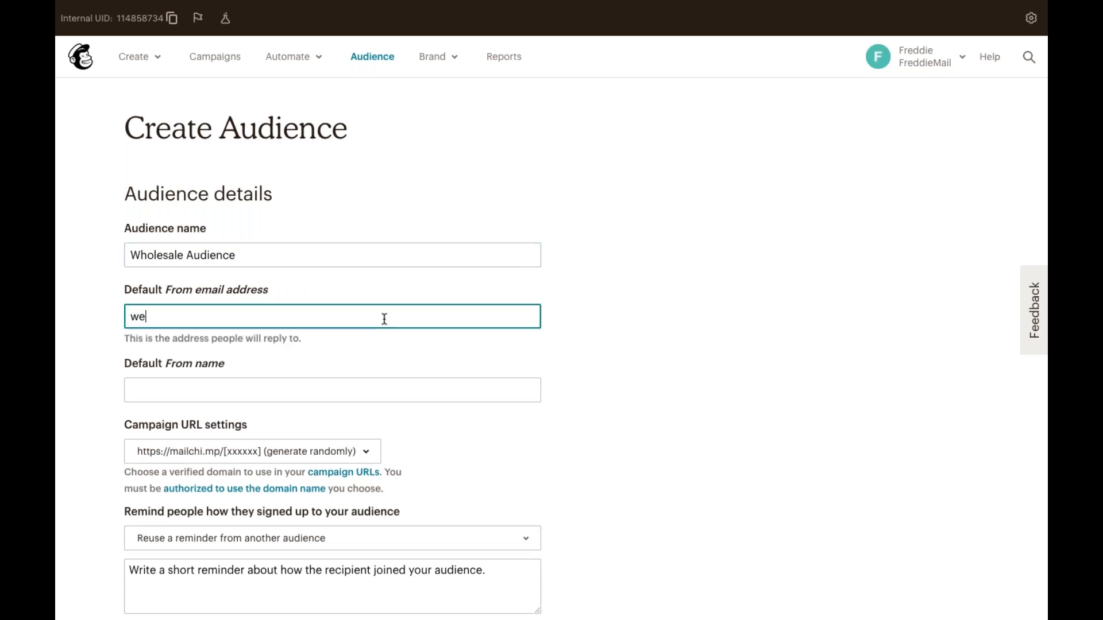
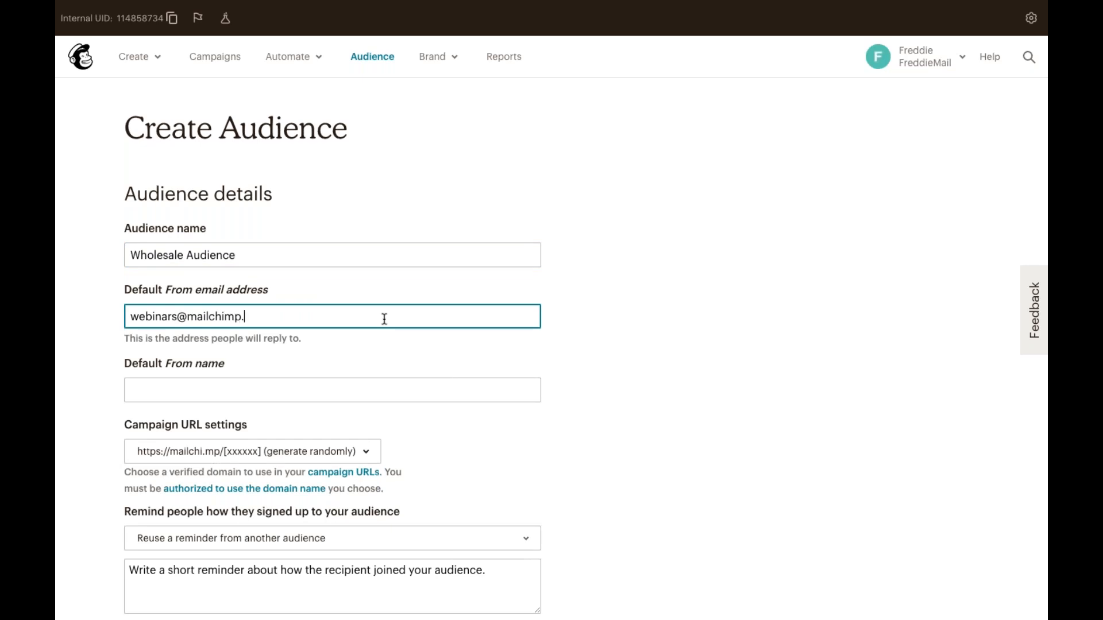
click(322, 389)
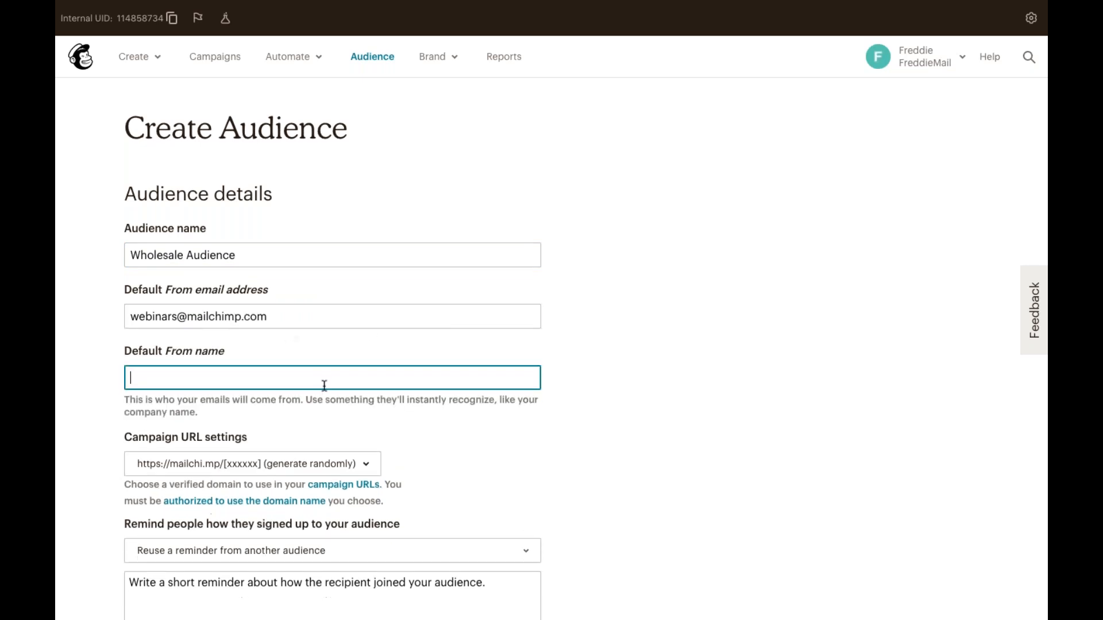
text(Freddie ar)
key(BackSpace)
key(BackSpace)
text(t Mailchimp)
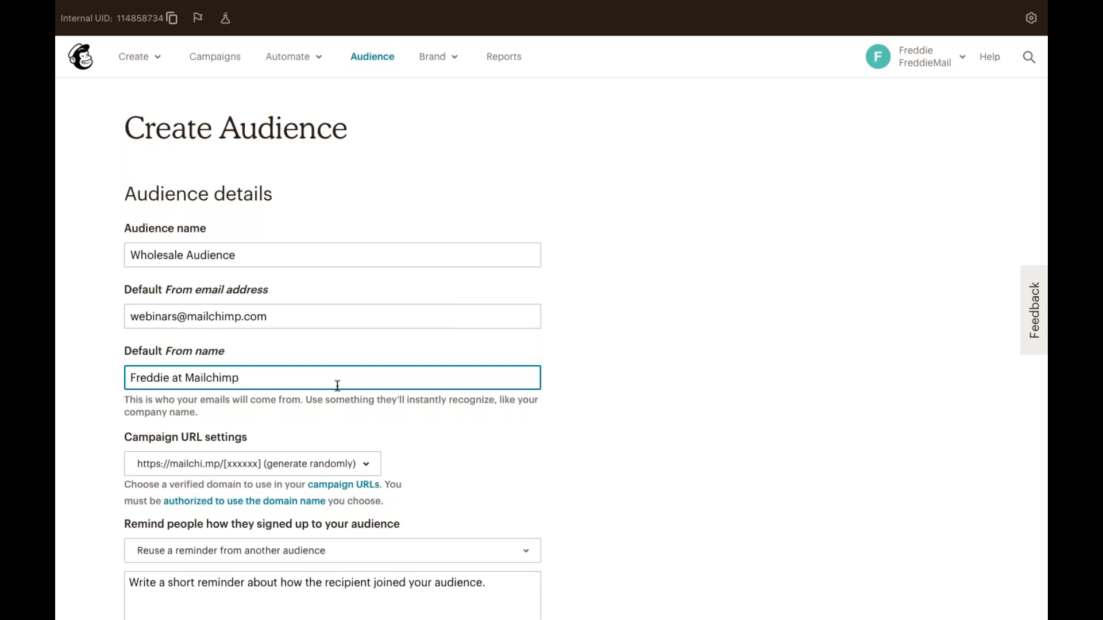
scroll(365, 446, down, 3)
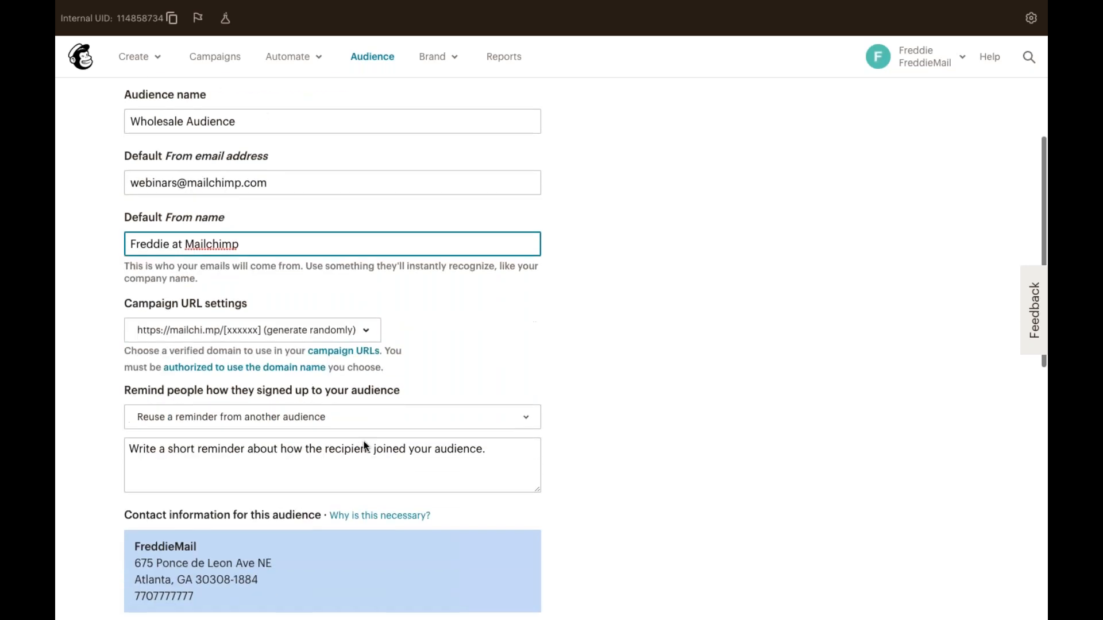
scroll(364, 445, down, 2)
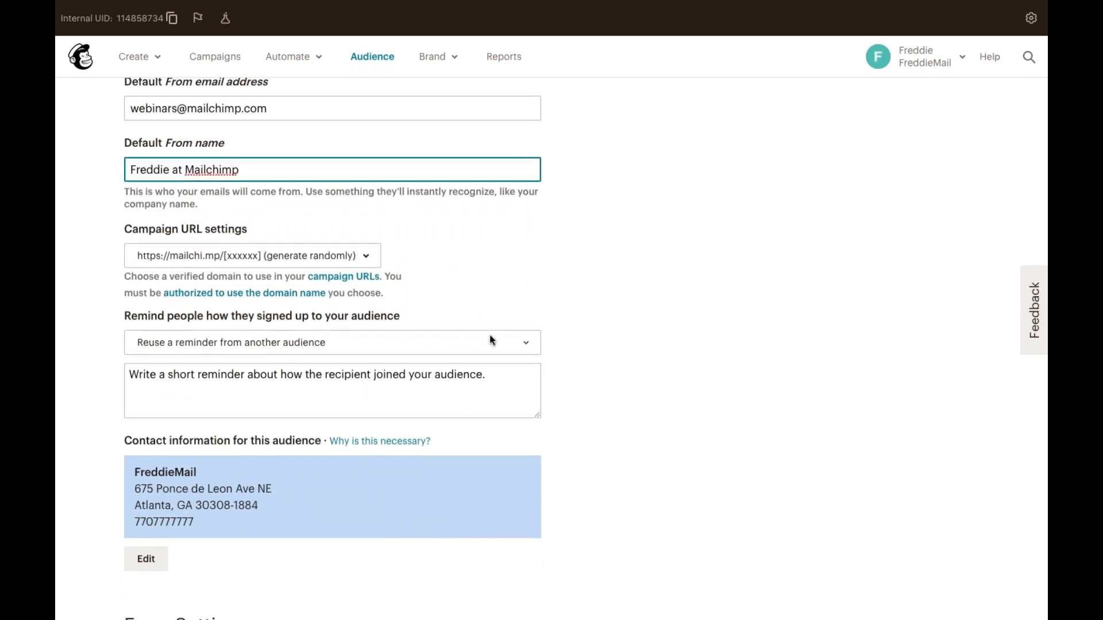
click(505, 375)
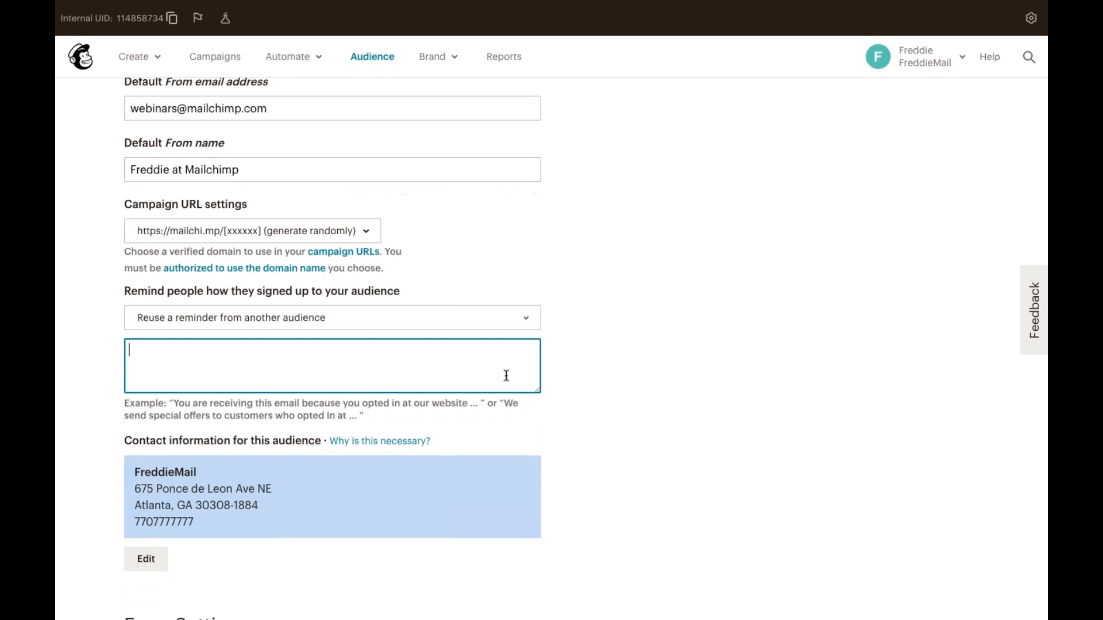
Enter the reminder 'You signed up via our website.' and save the new audience.
text(You signed up via our website.)
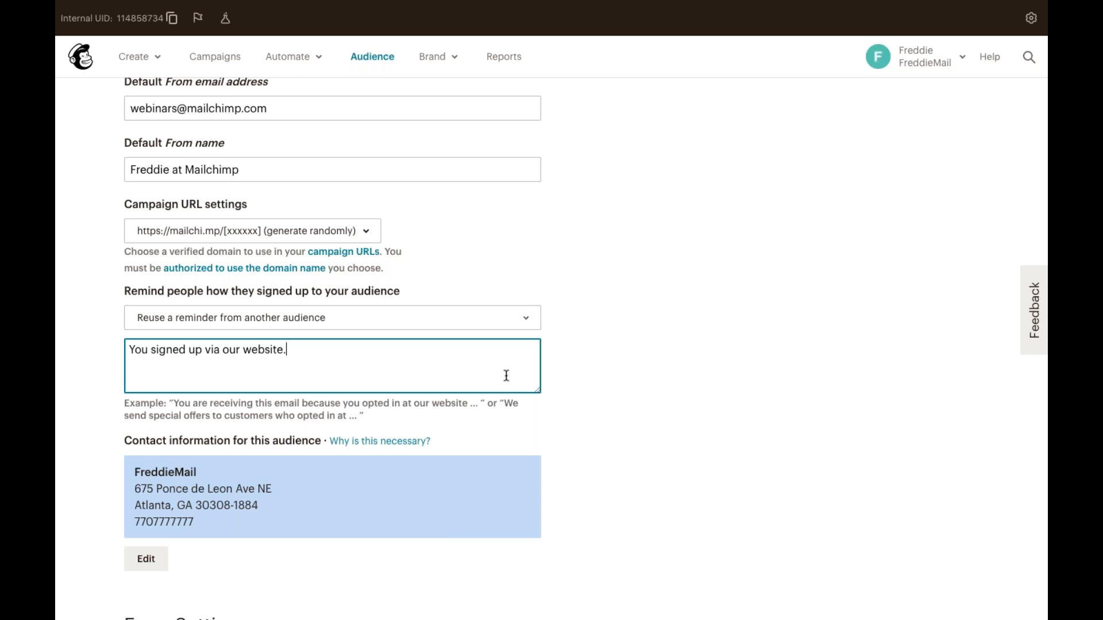
scroll(501, 402, down, 2)
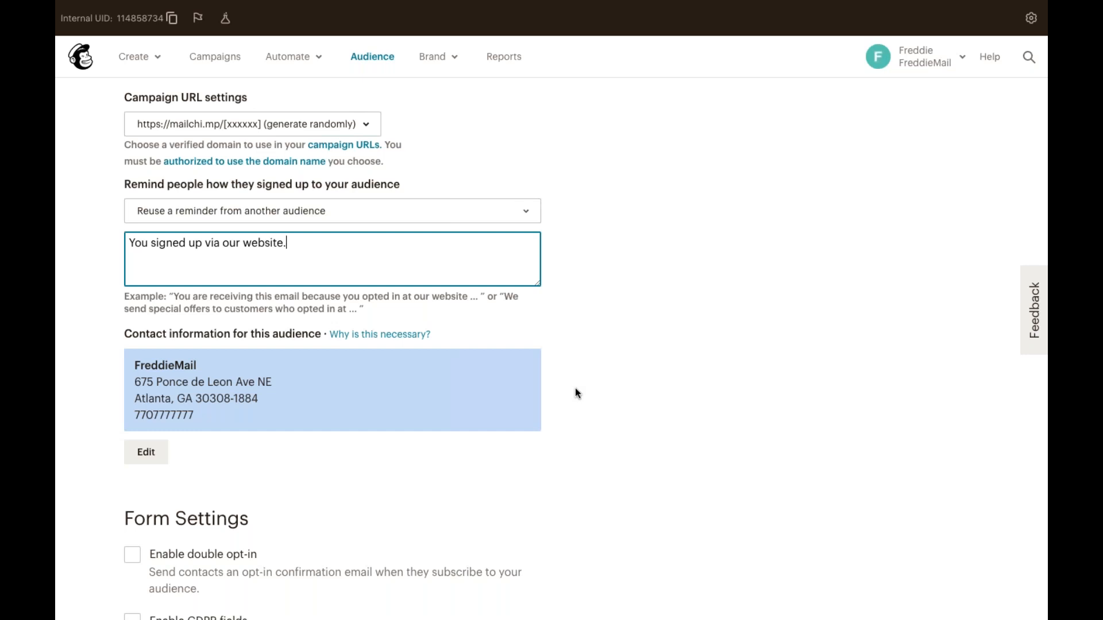
scroll(577, 394, down, 5)
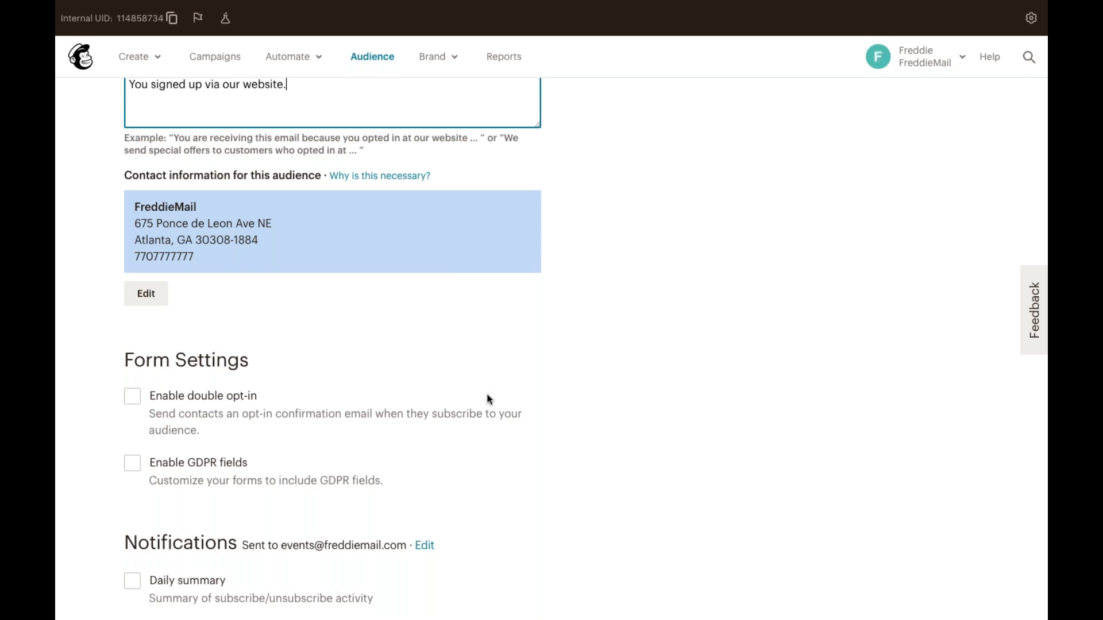
scroll(490, 399, down, 1)
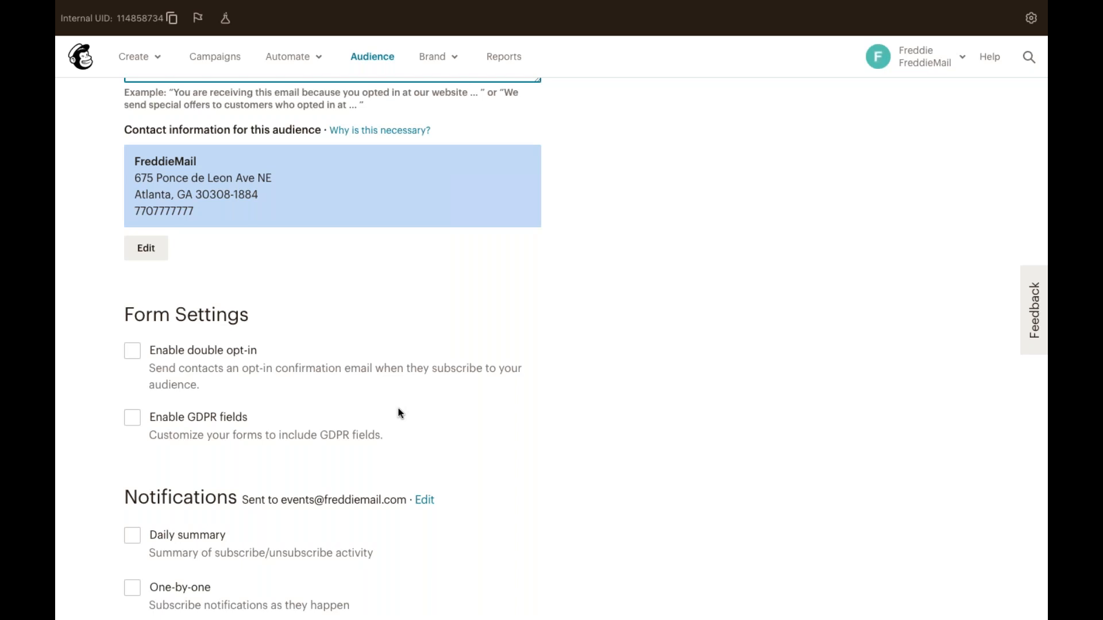
scroll(400, 412, down, 4)
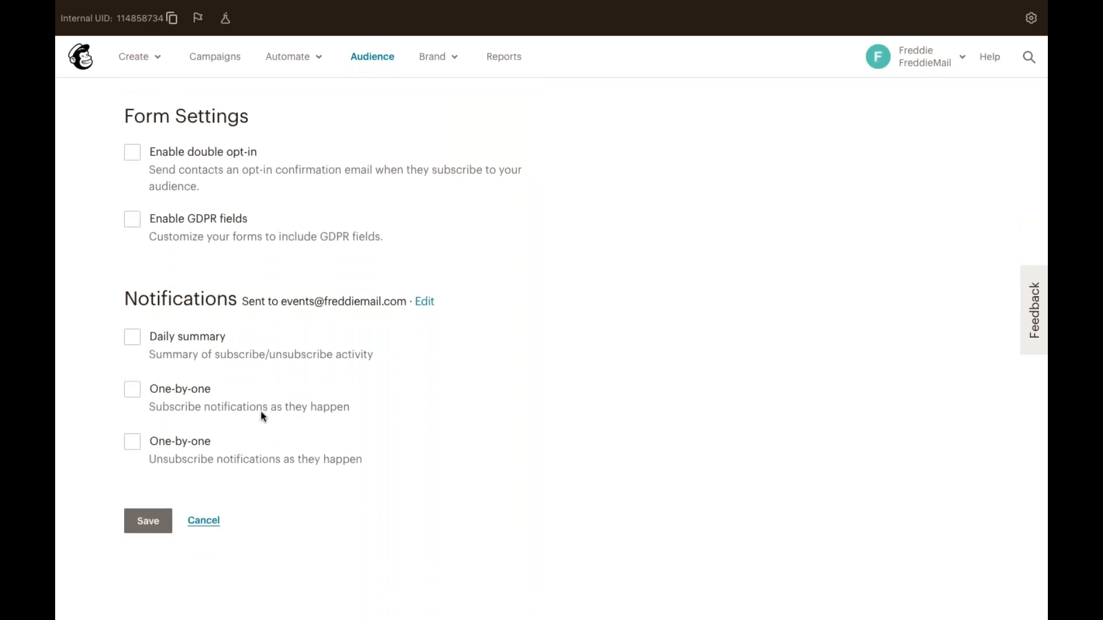
click(148, 521)
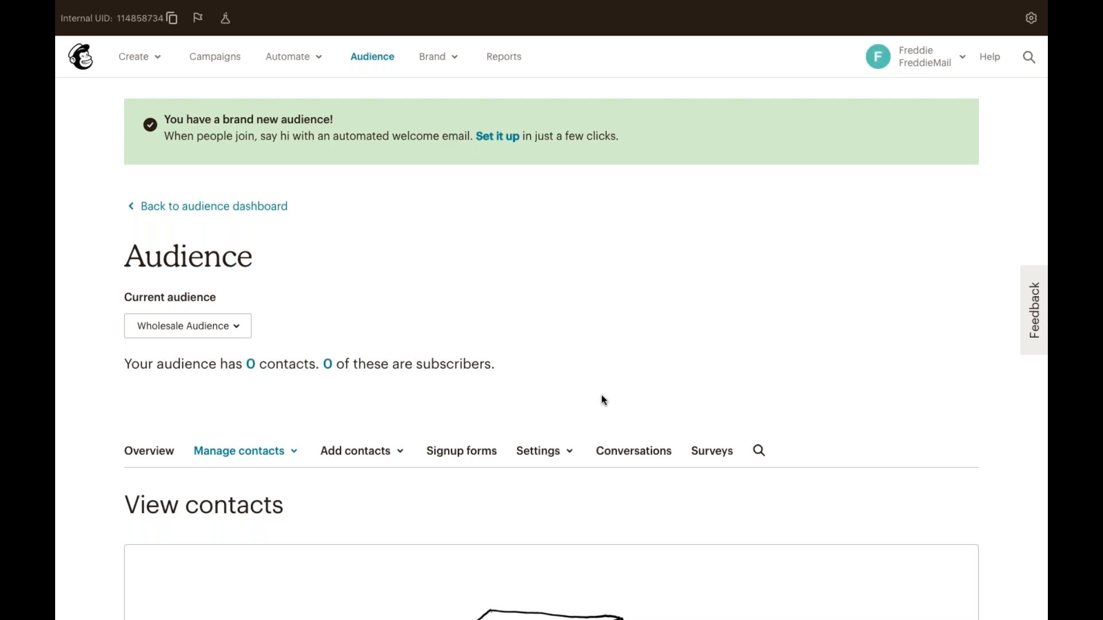
Scroll through the new Wholesale Audience page showing 0 contacts and 0 subscribers.
scroll(602, 397, down, 2)
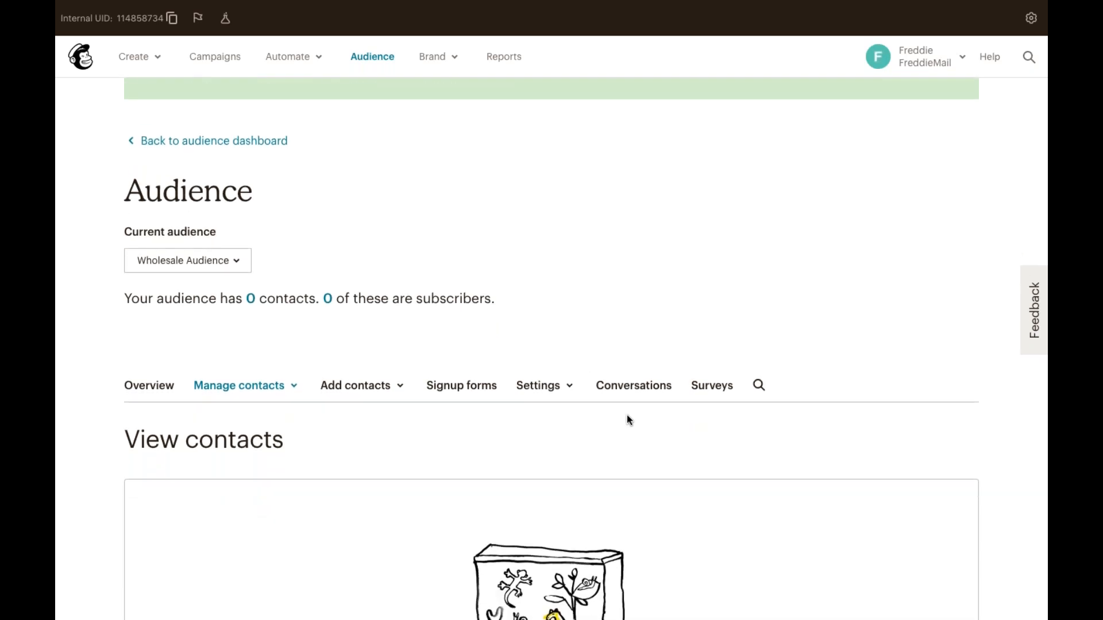
scroll(626, 419, down, 1)
scroll(626, 415, down, 1)
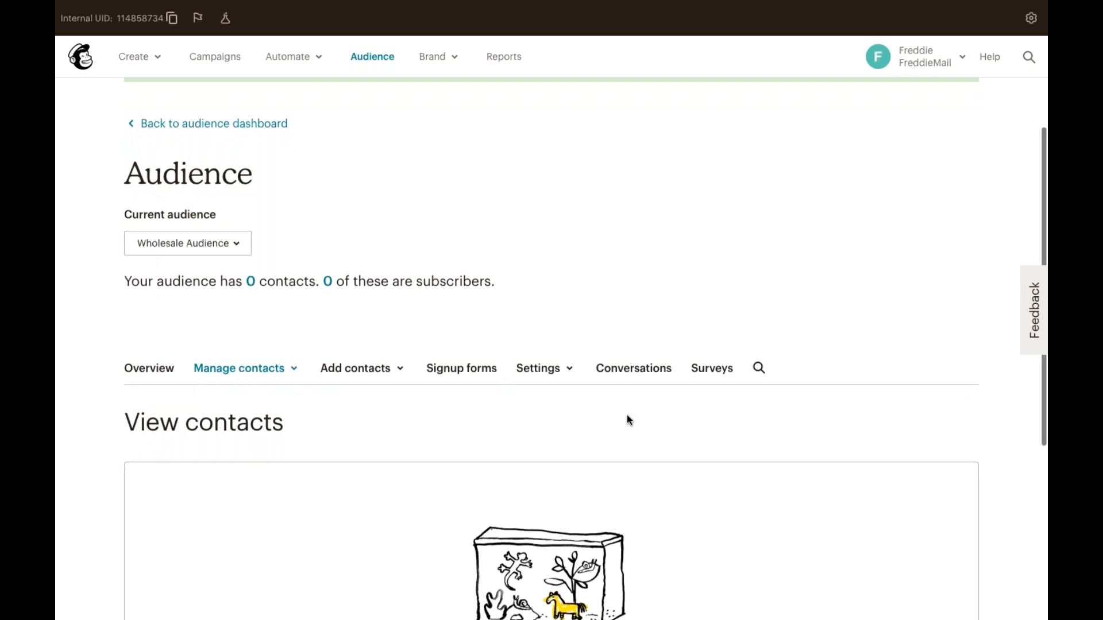
In Audience fields and merge tags, delete the Phone Number field, typing DELETE to confirm.
click(563, 364)
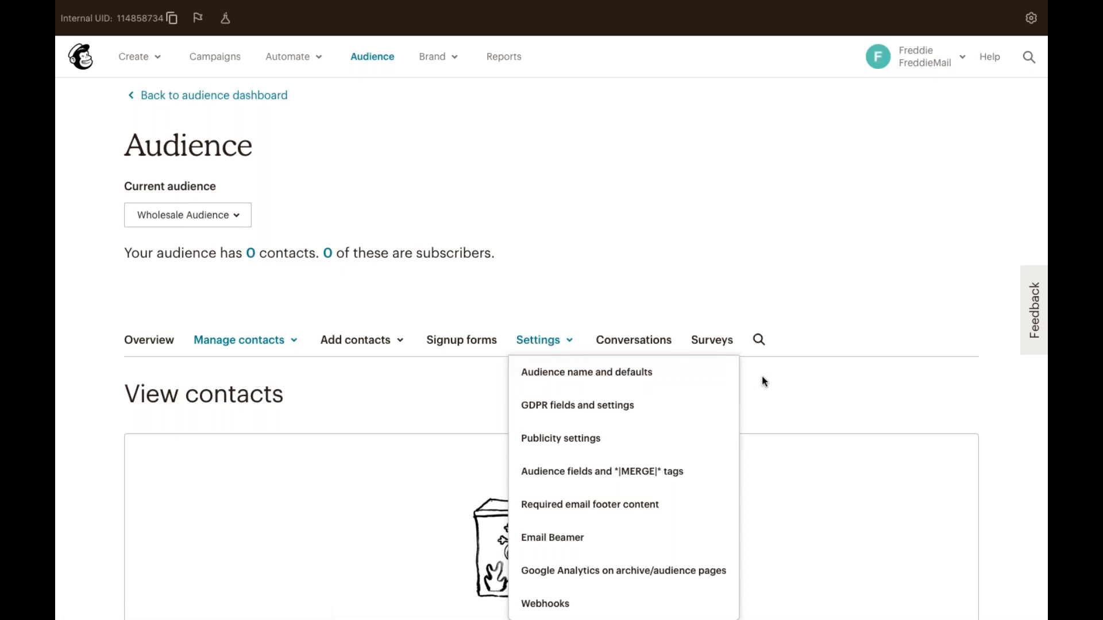
click(722, 476)
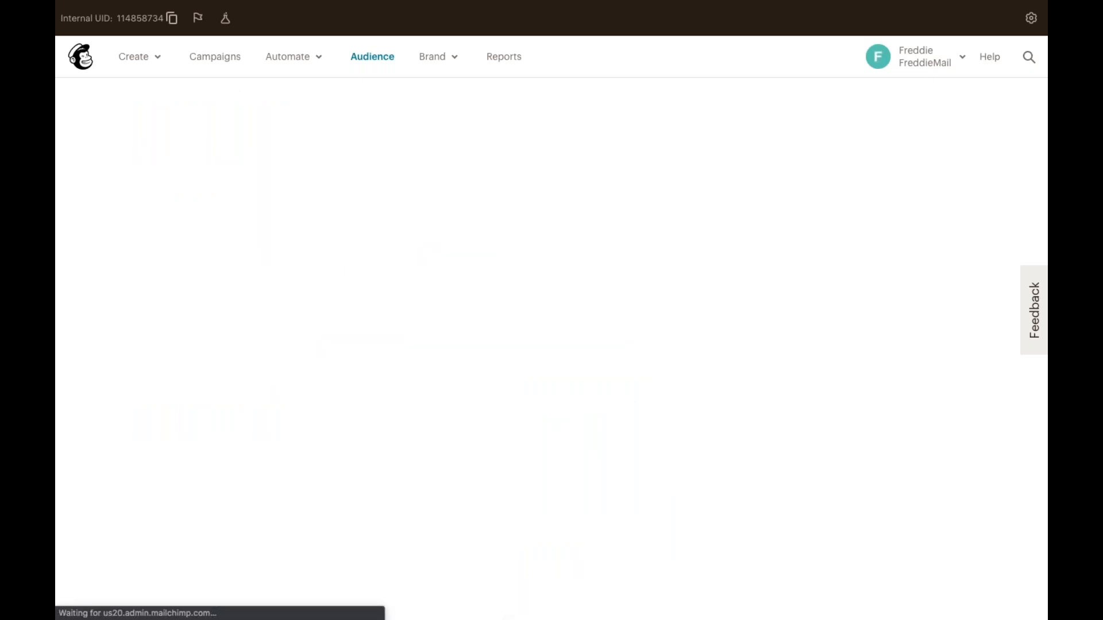
scroll(723, 475, down, 2)
scroll(723, 473, down, 3)
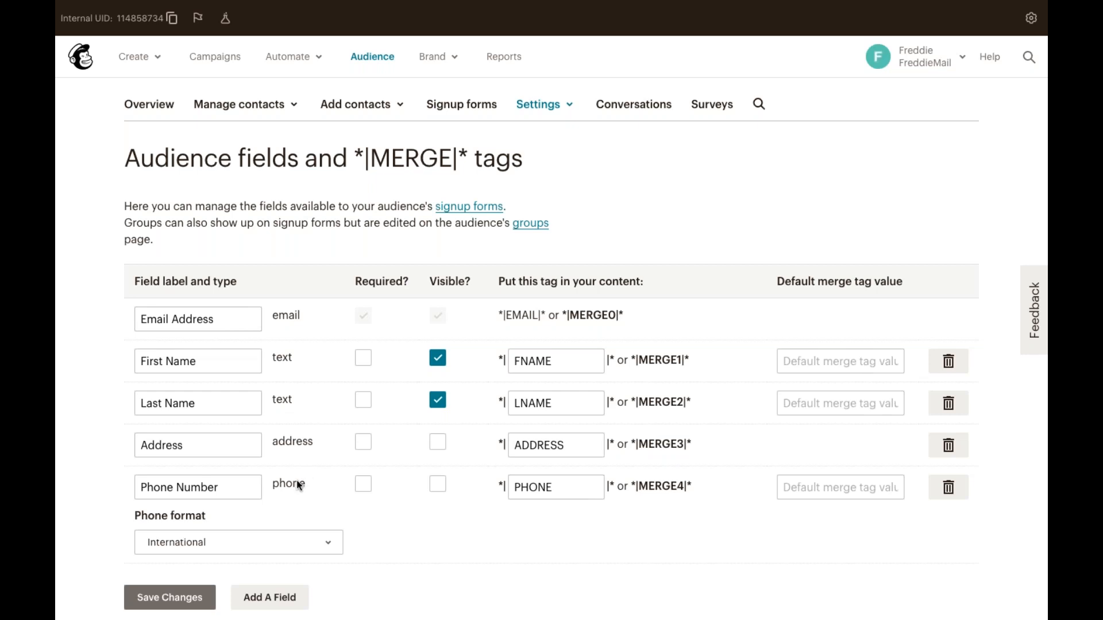
click(955, 488)
click(682, 373)
text(DELETE)
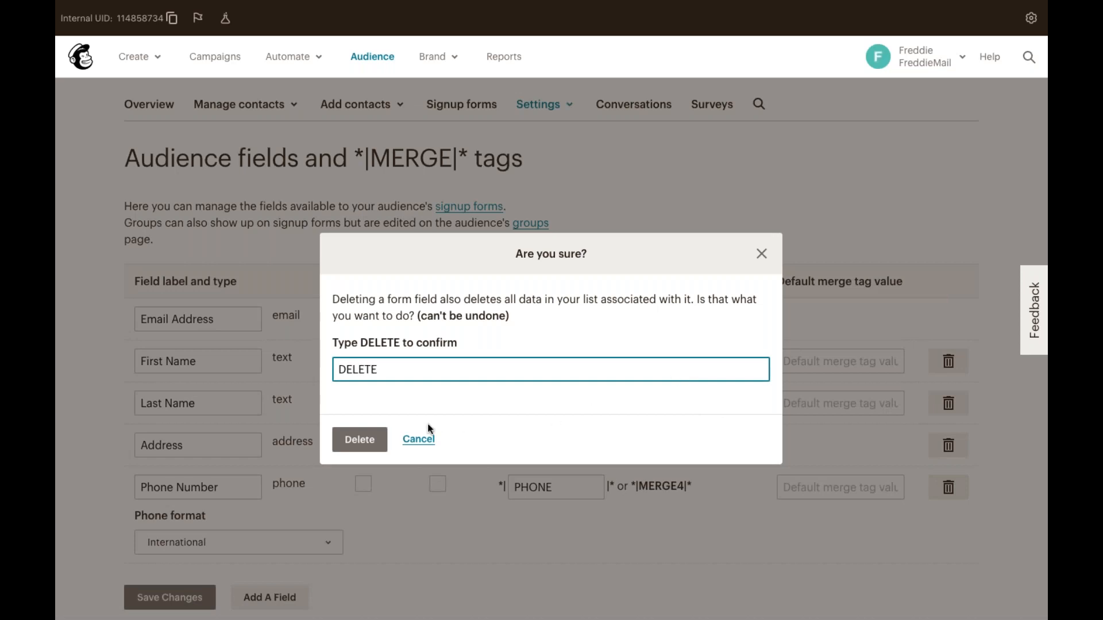
Confirm removal of the Phone Number field.
click(376, 441)
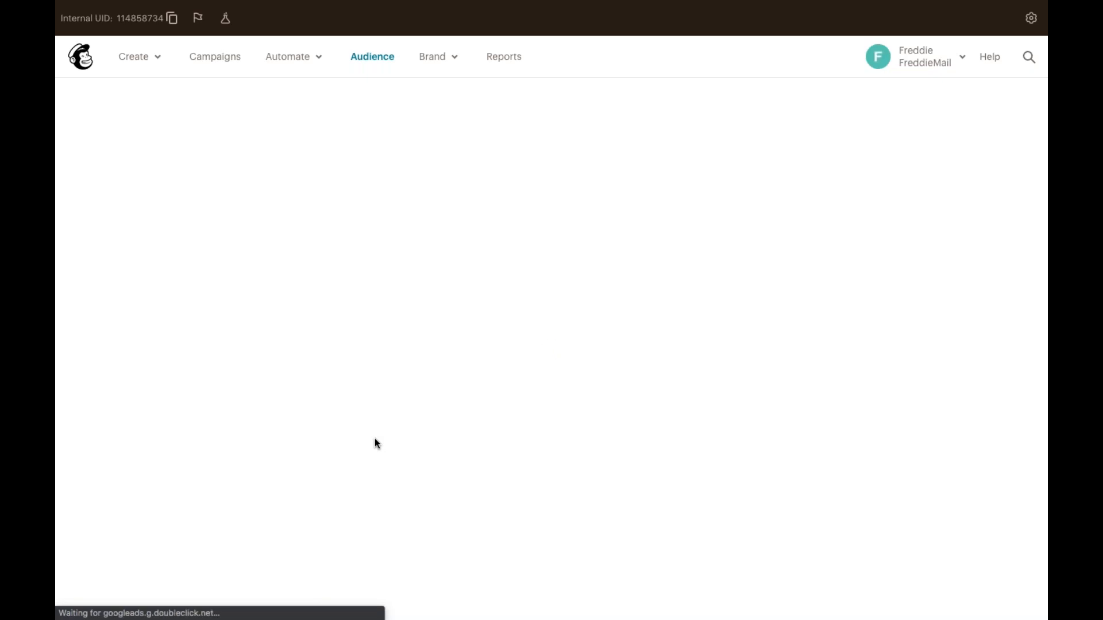
scroll(377, 444, down, 3)
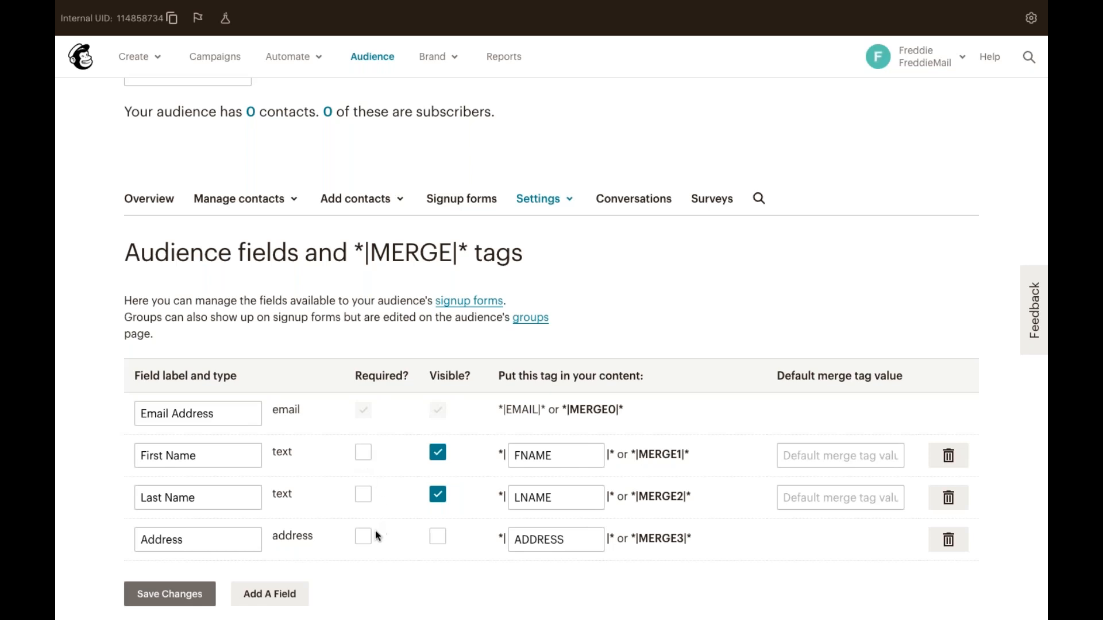
Add a birthday-type field with MM / DD format, relabelling it from Untitled to 'Birthday'.
click(290, 594)
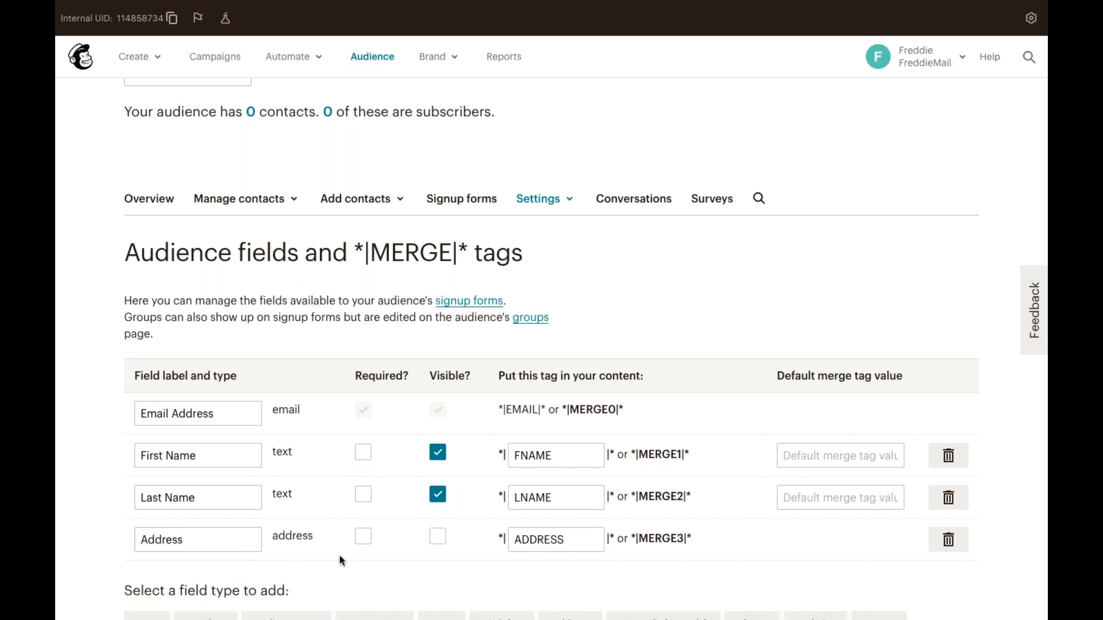
scroll(402, 565, down, 1)
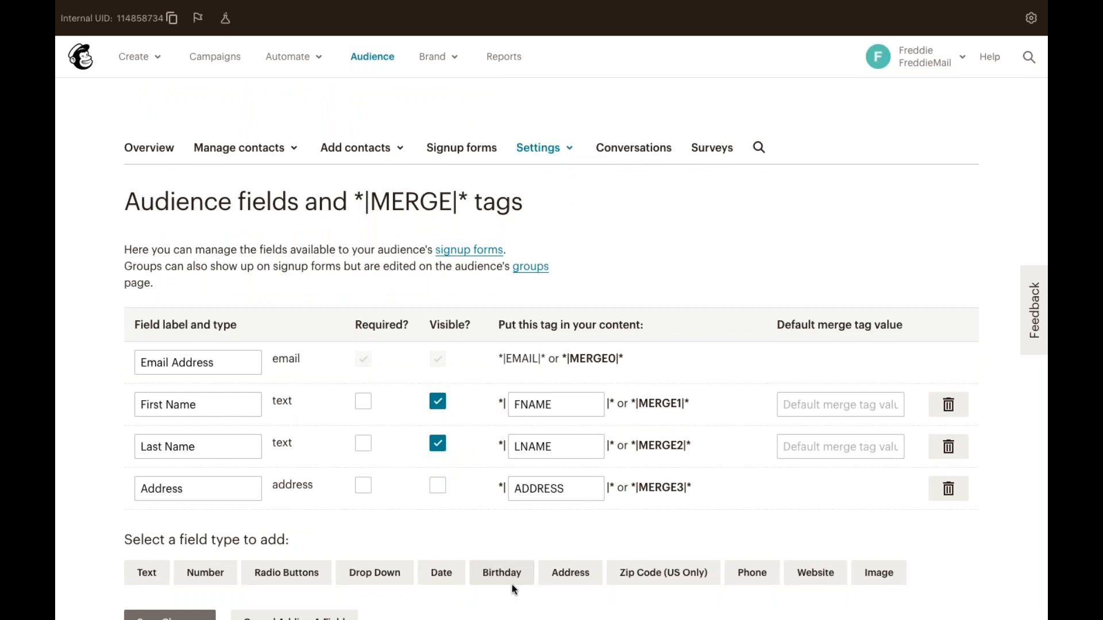
click(501, 572)
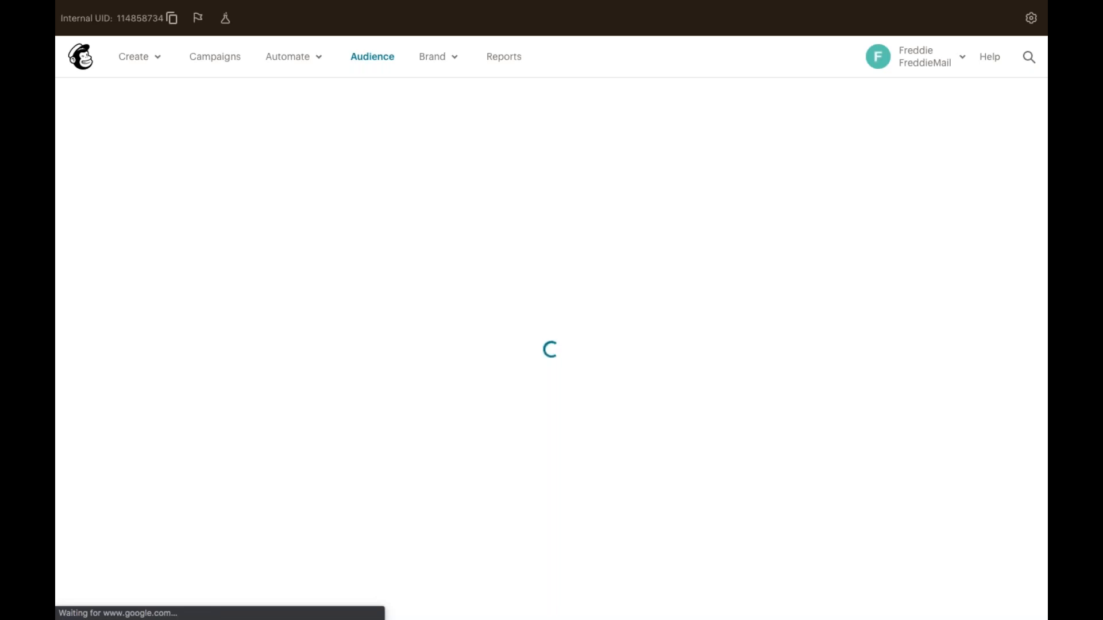
scroll(352, 566, down, 4)
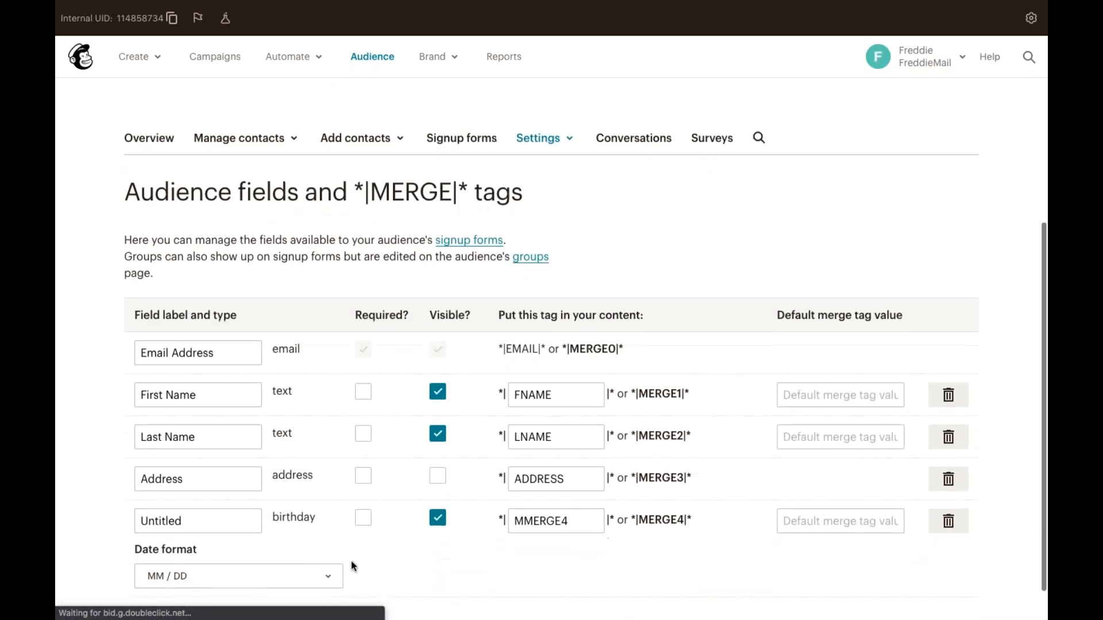
click(315, 569)
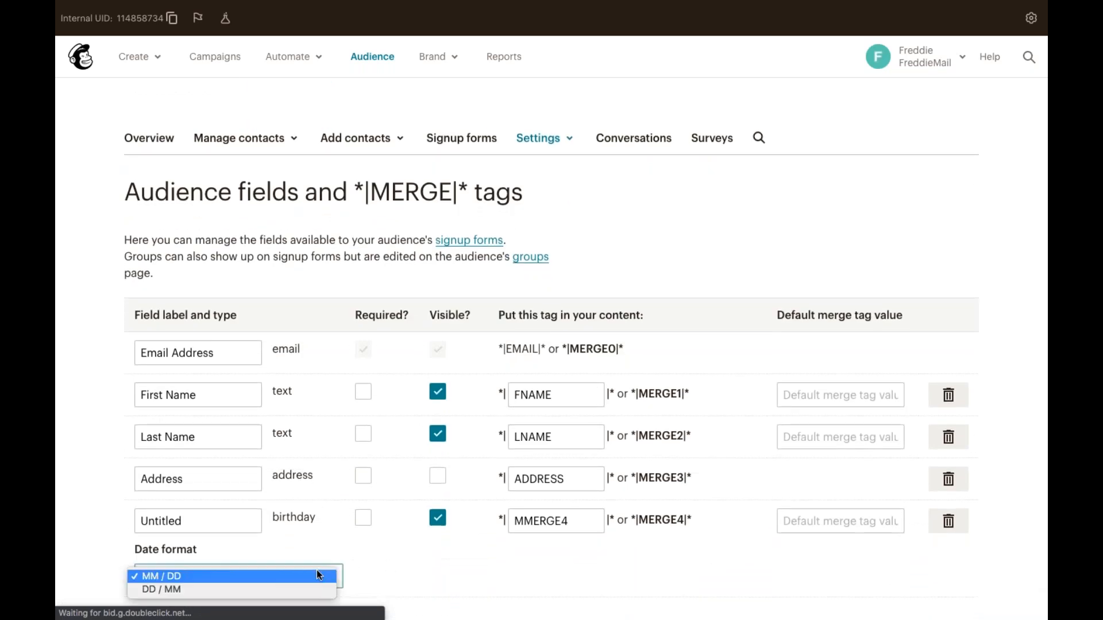
click(231, 525)
click(216, 515)
double_click(216, 515)
text(Birthday)
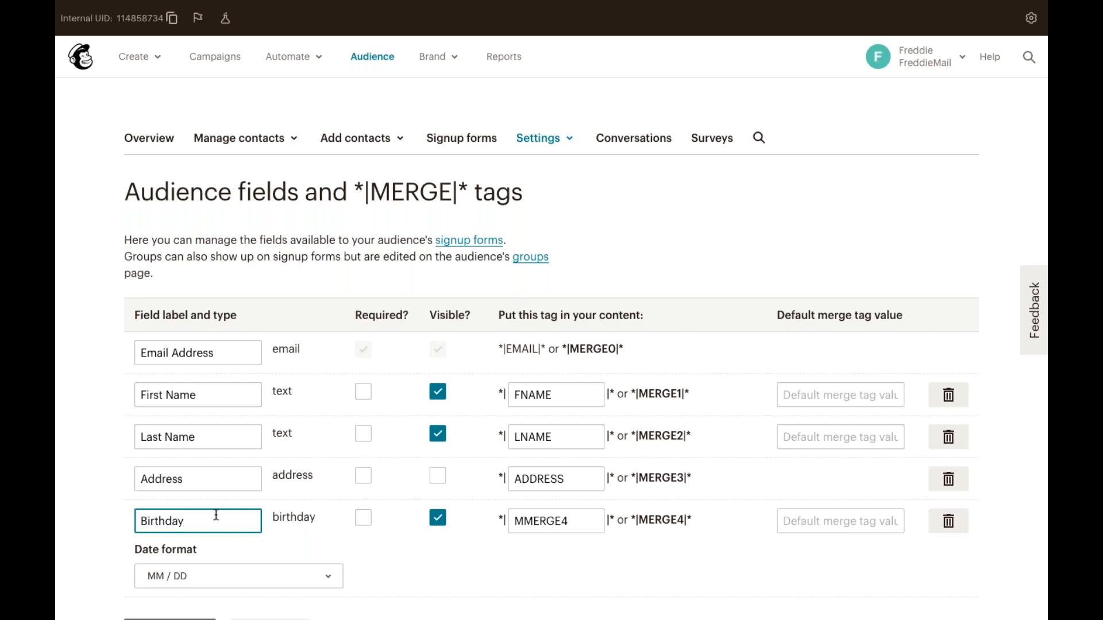
scroll(218, 529, down, 1)
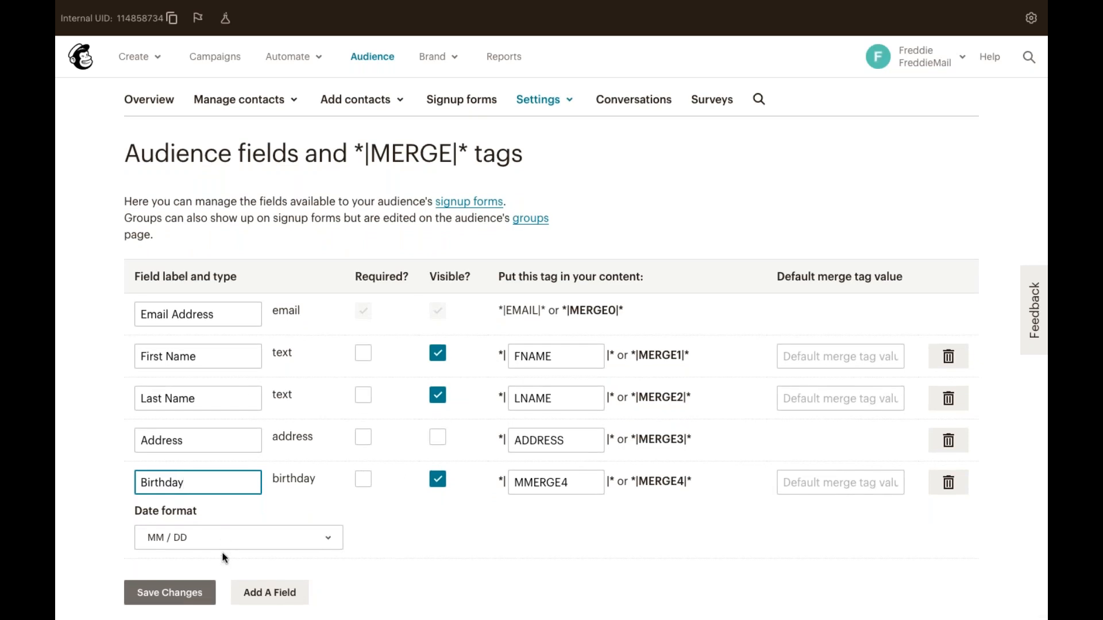
Save the field changes so the Birthday merge tag is stored.
click(200, 593)
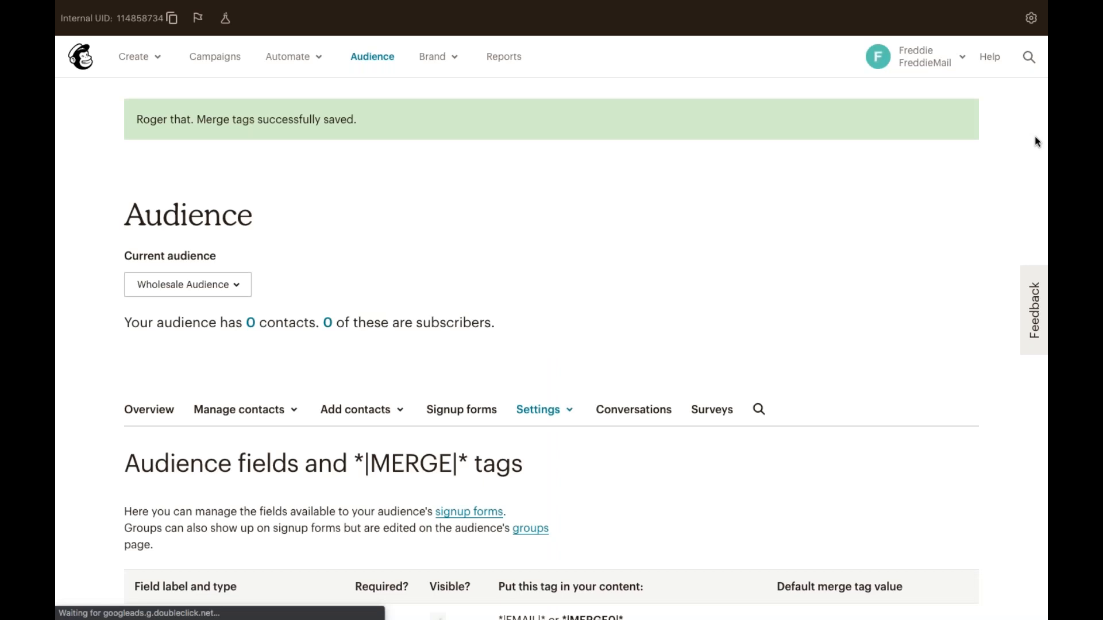
key(ctrl+Left)
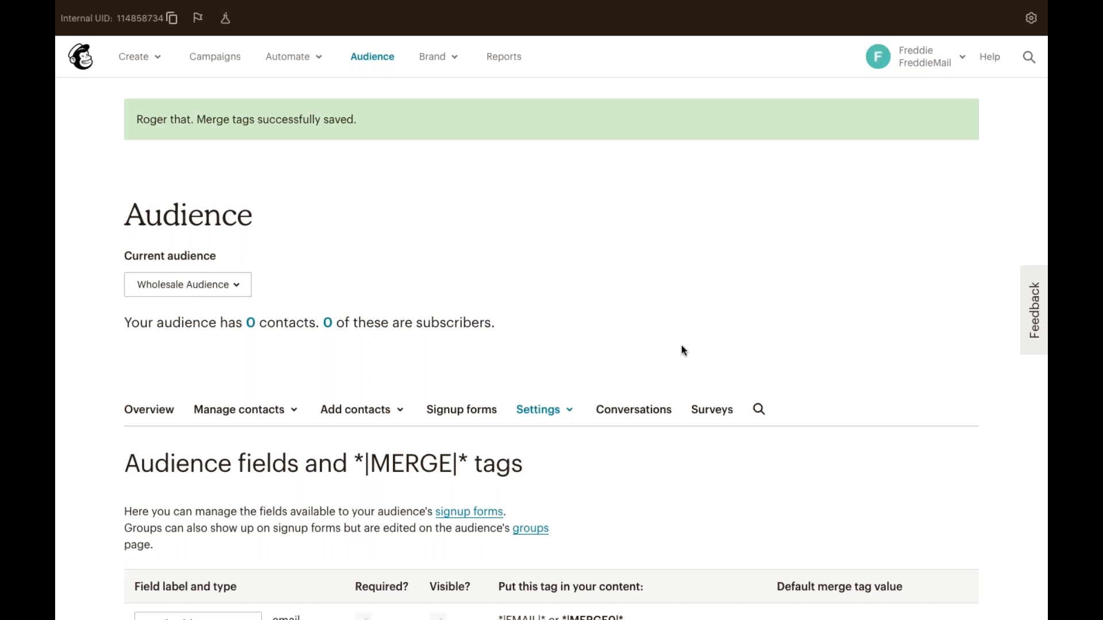
scroll(655, 349, down, 1)
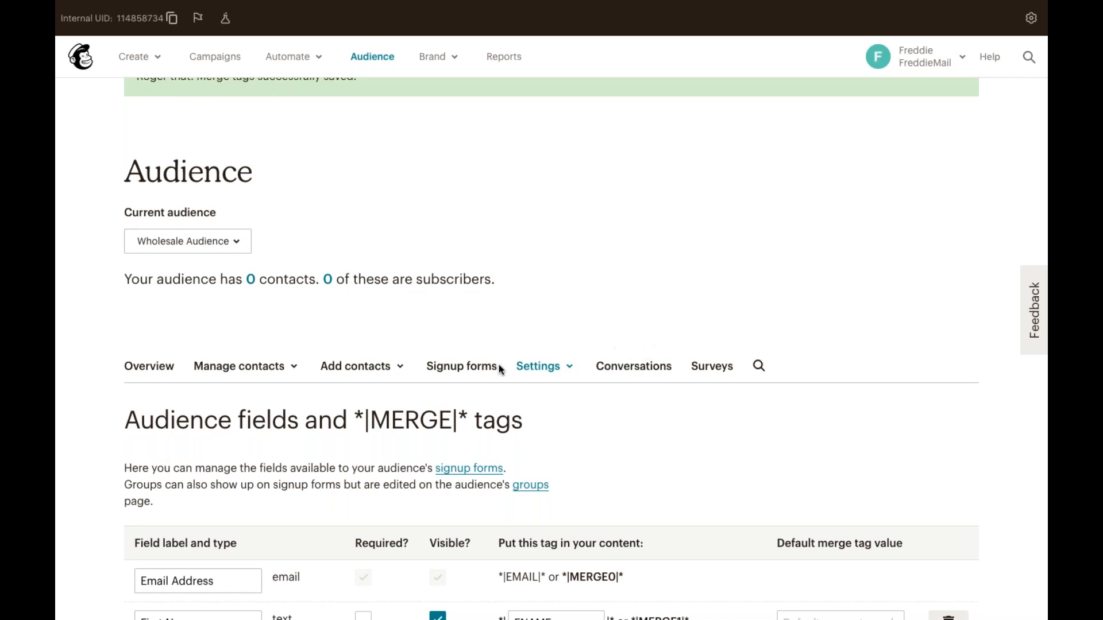
Open the Add a subscriber form and review its fields, including Birthday, Tags and permissions.
click(393, 368)
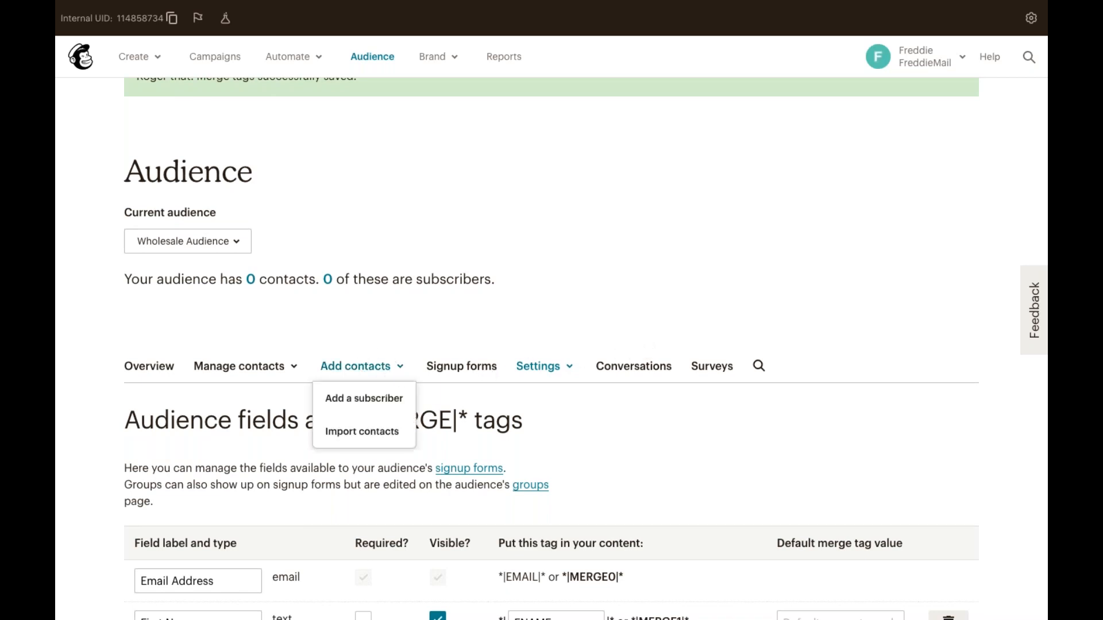
click(406, 404)
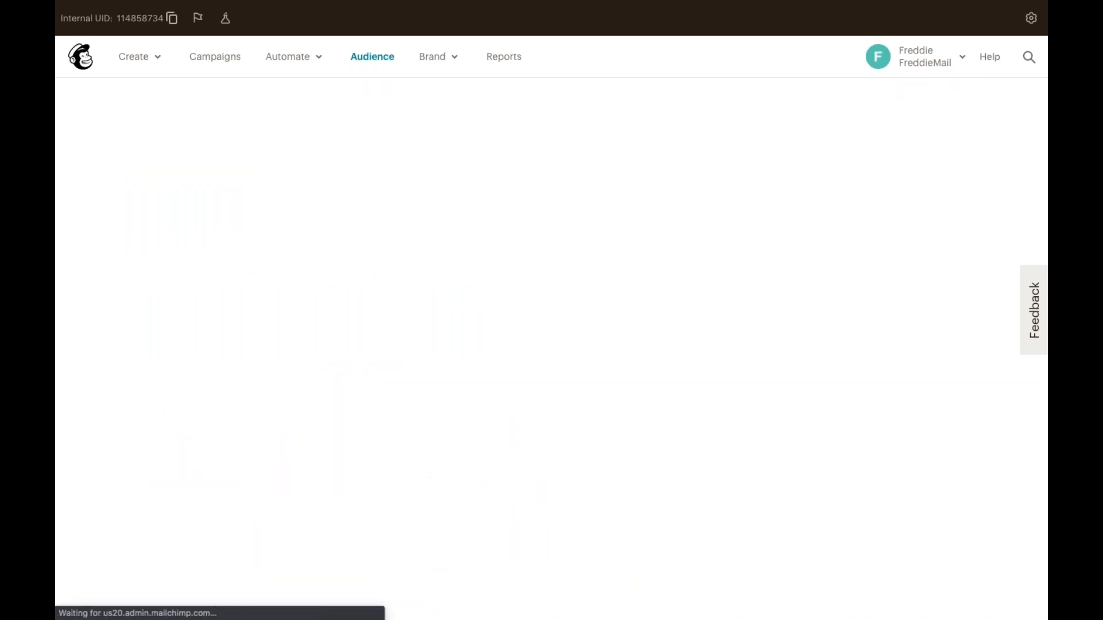
scroll(552, 349, down, 2)
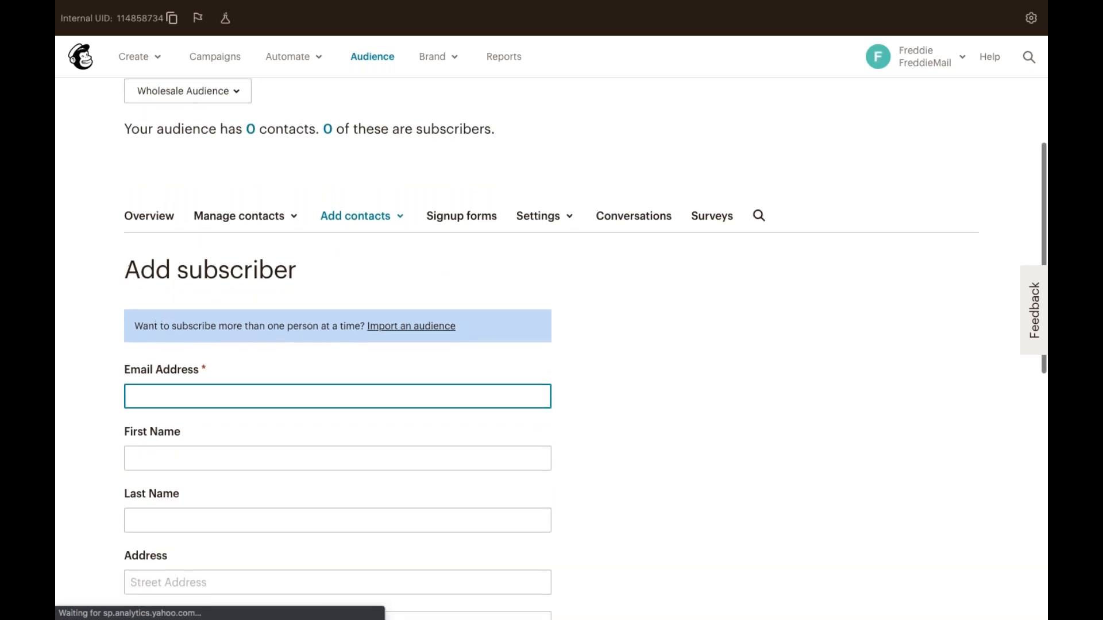
scroll(410, 396, down, 1)
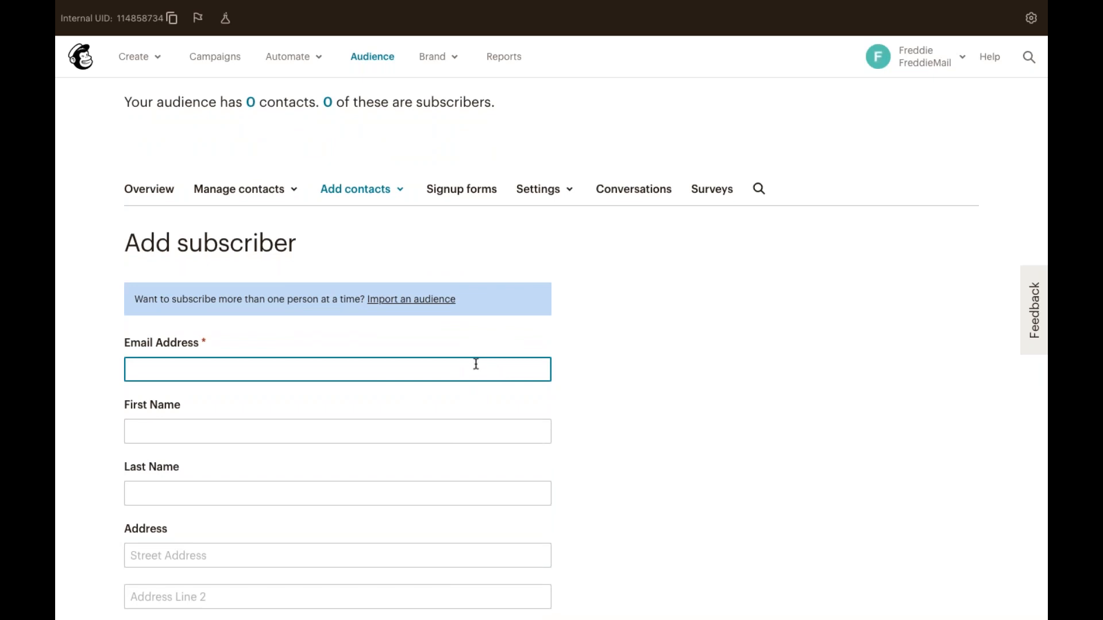
scroll(564, 390, down, 1)
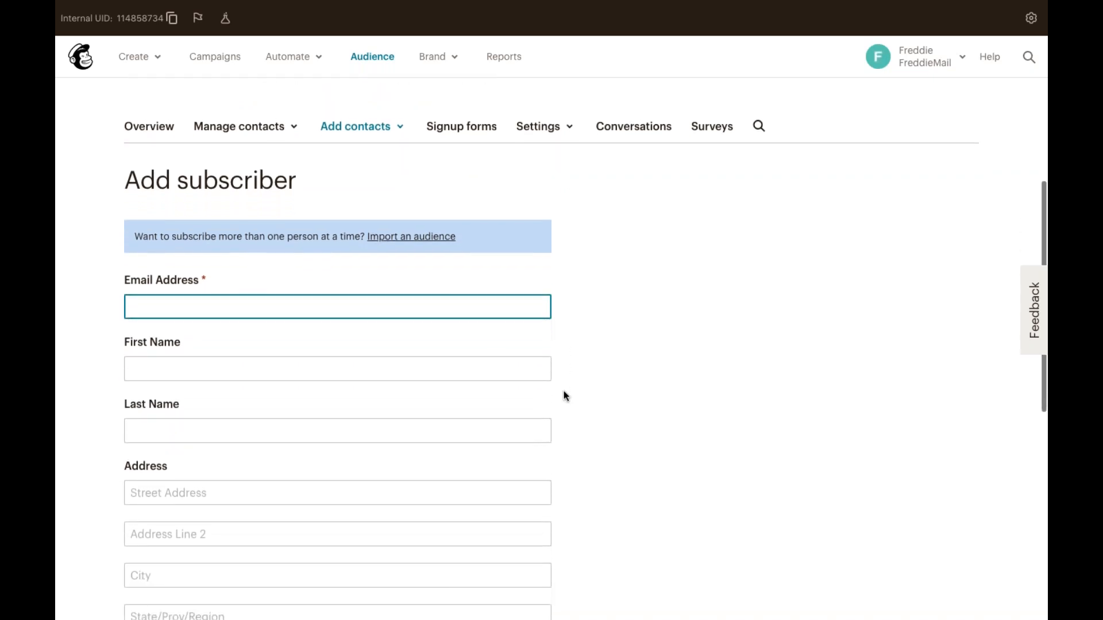
scroll(563, 392, down, 1)
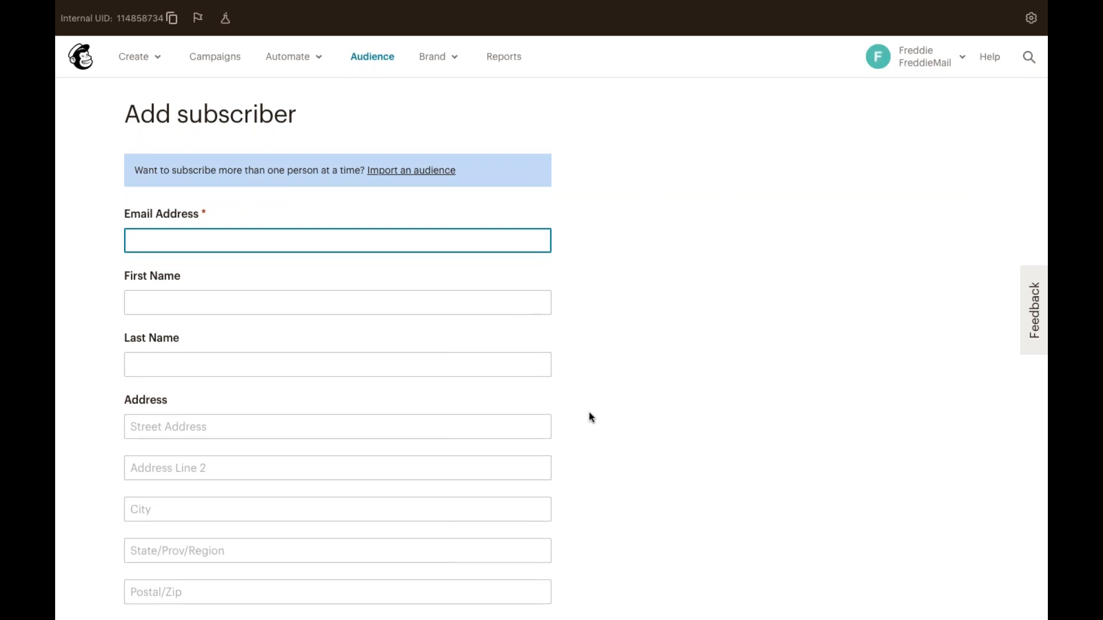
scroll(589, 413, down, 3)
scroll(591, 417, down, 2)
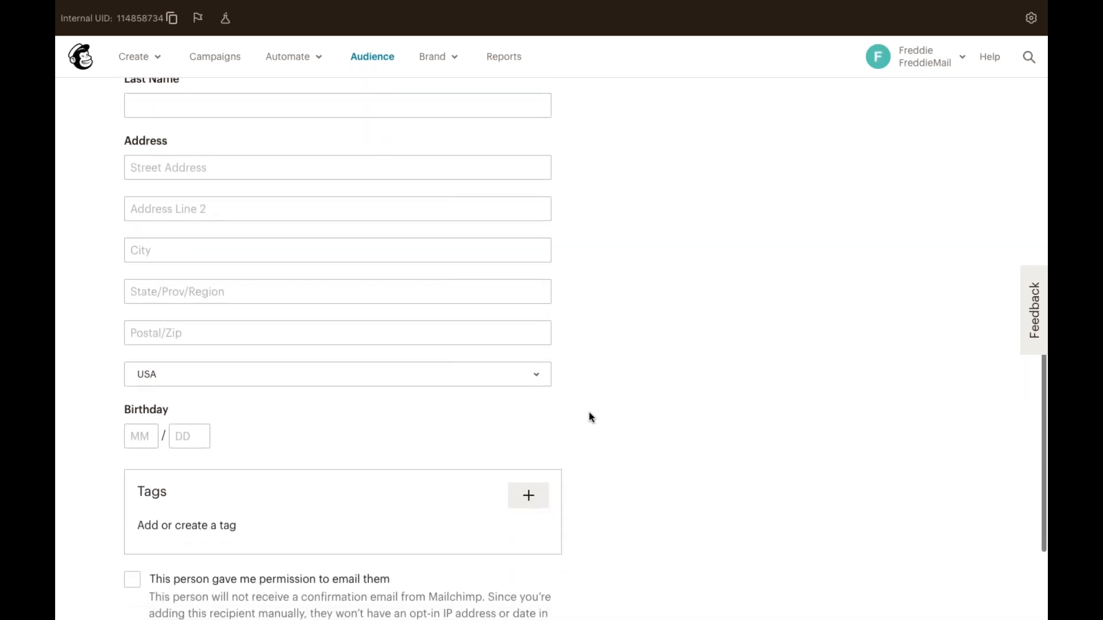
scroll(591, 418, down, 1)
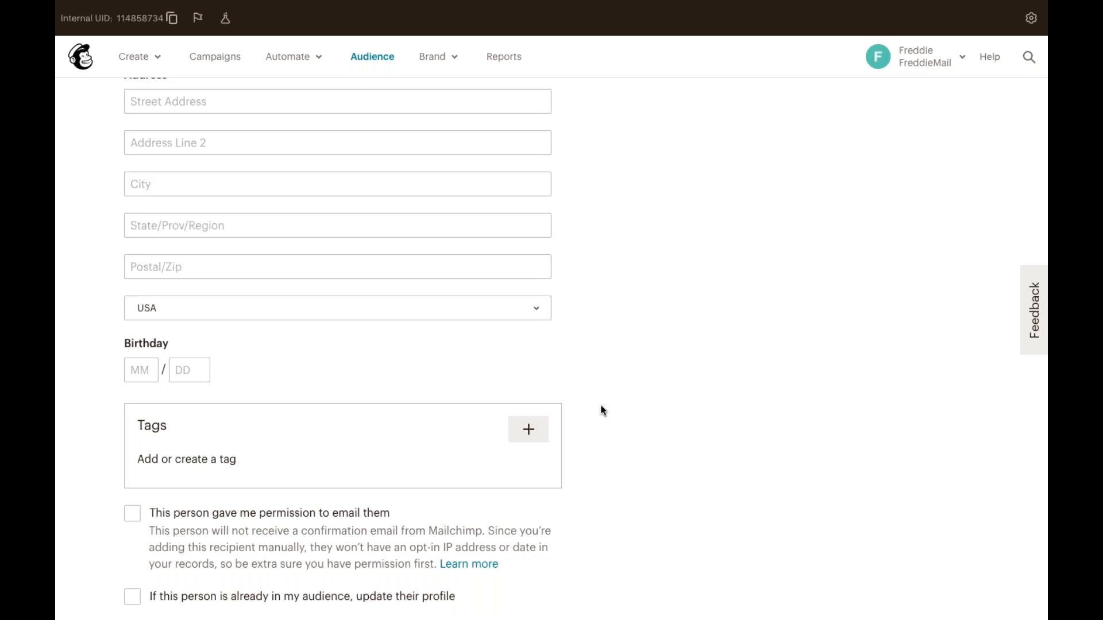
scroll(601, 407, down, 1)
scroll(602, 408, down, 1)
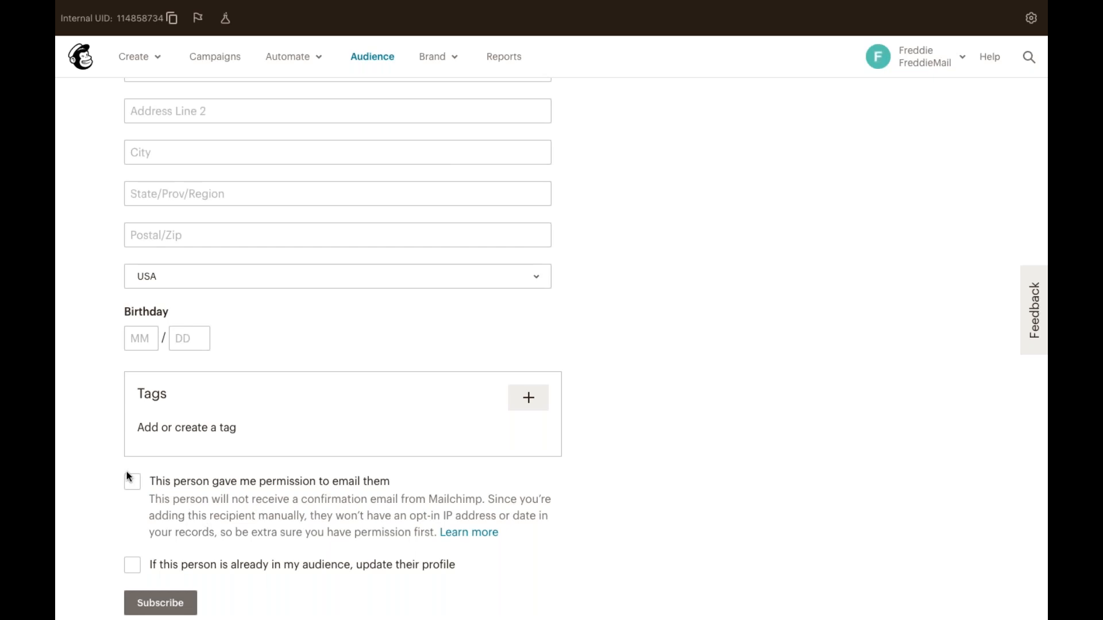
scroll(129, 477, up, 4)
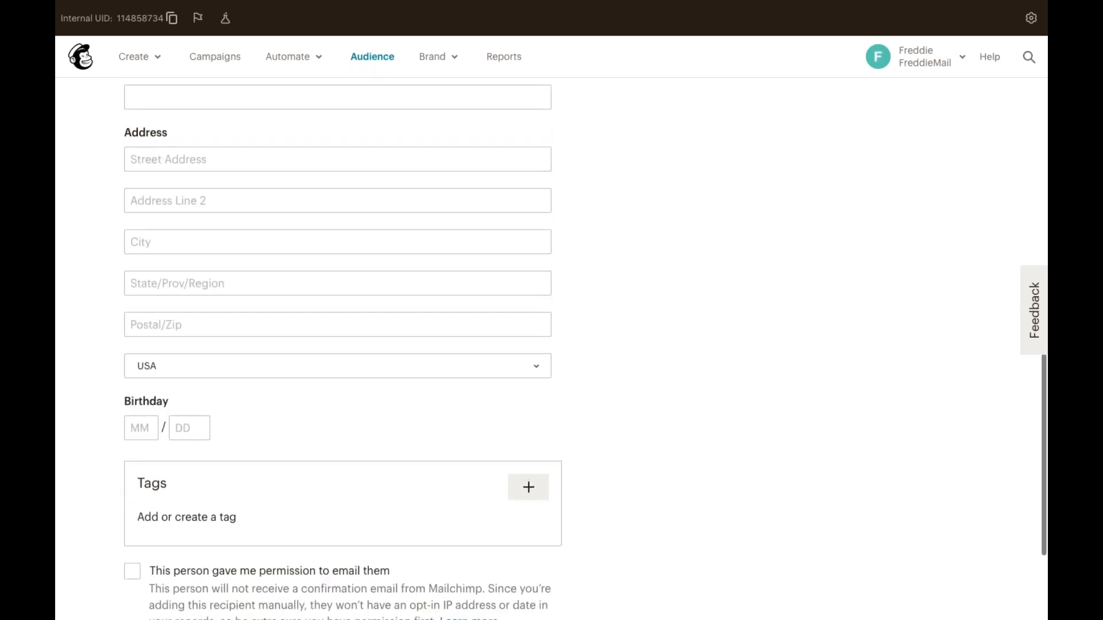
scroll(129, 477, up, 5)
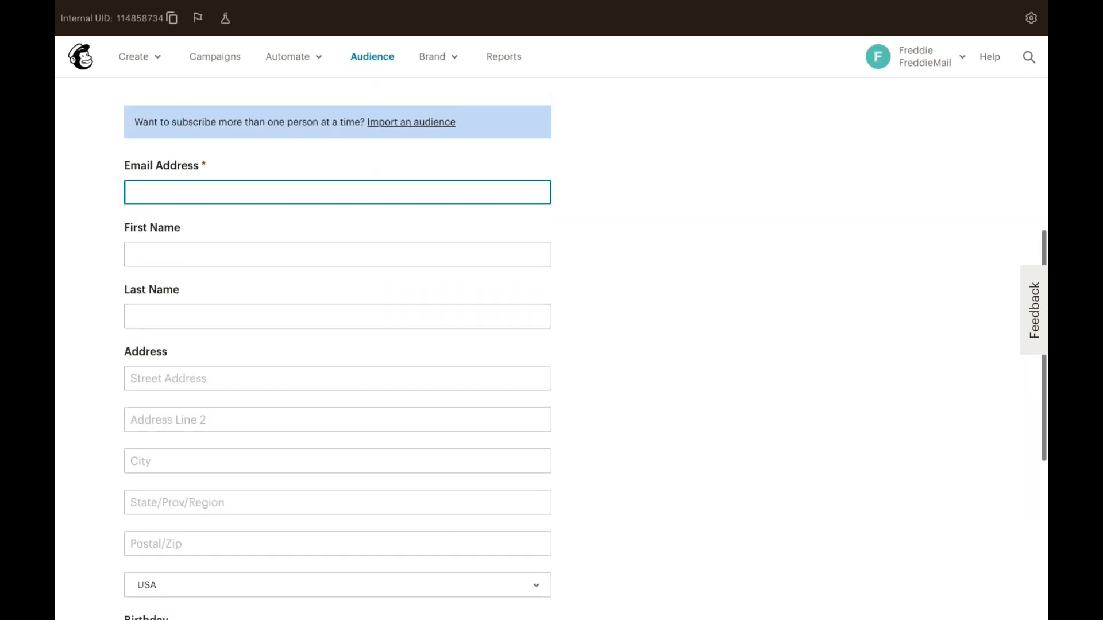
scroll(129, 476, up, 1)
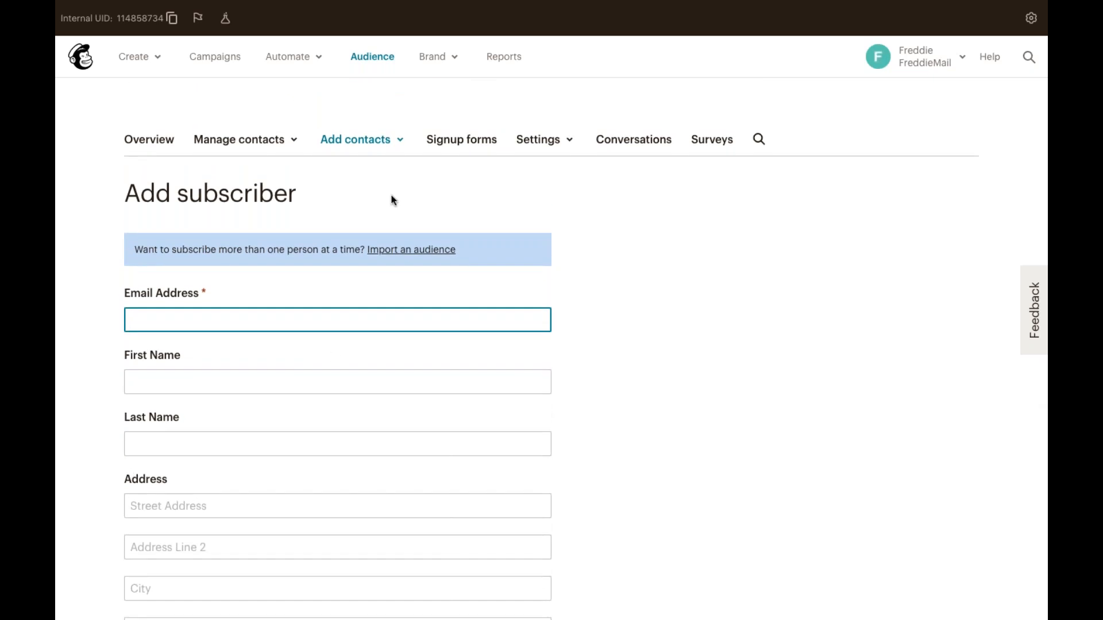
Start a CSV contact import and choose Import + Organize.csv from the Desktop as the upload file.
click(374, 140)
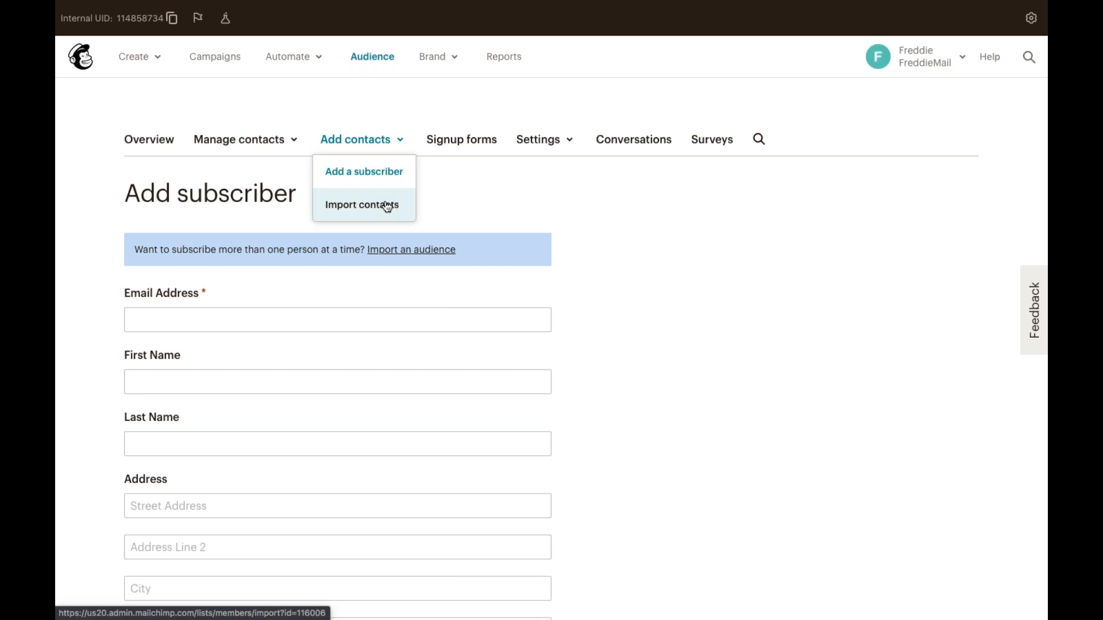
click(384, 204)
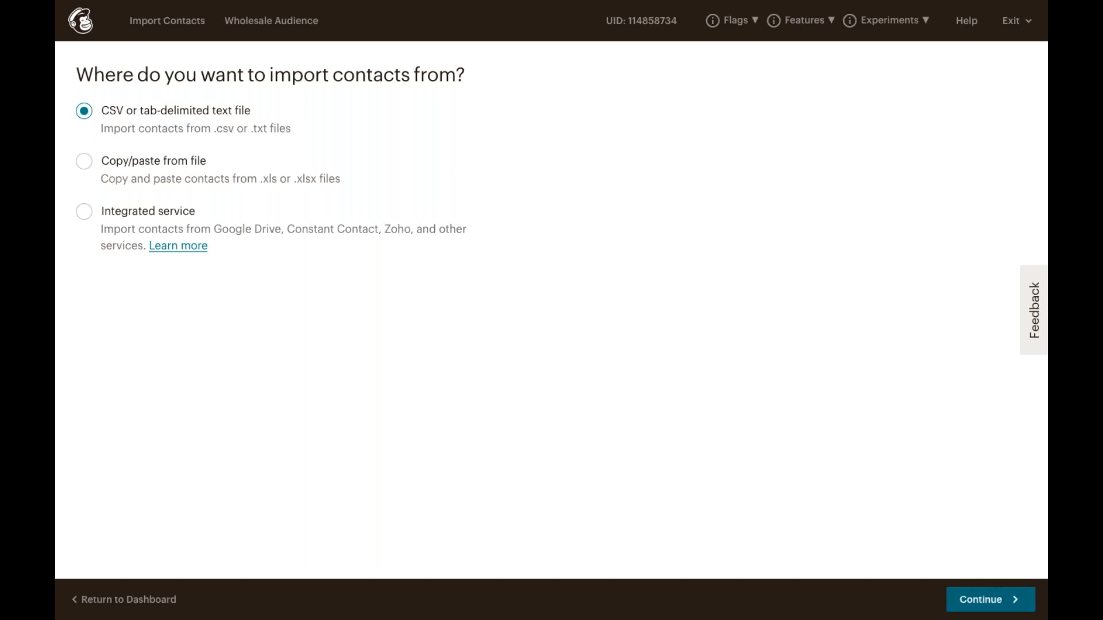
click(995, 602)
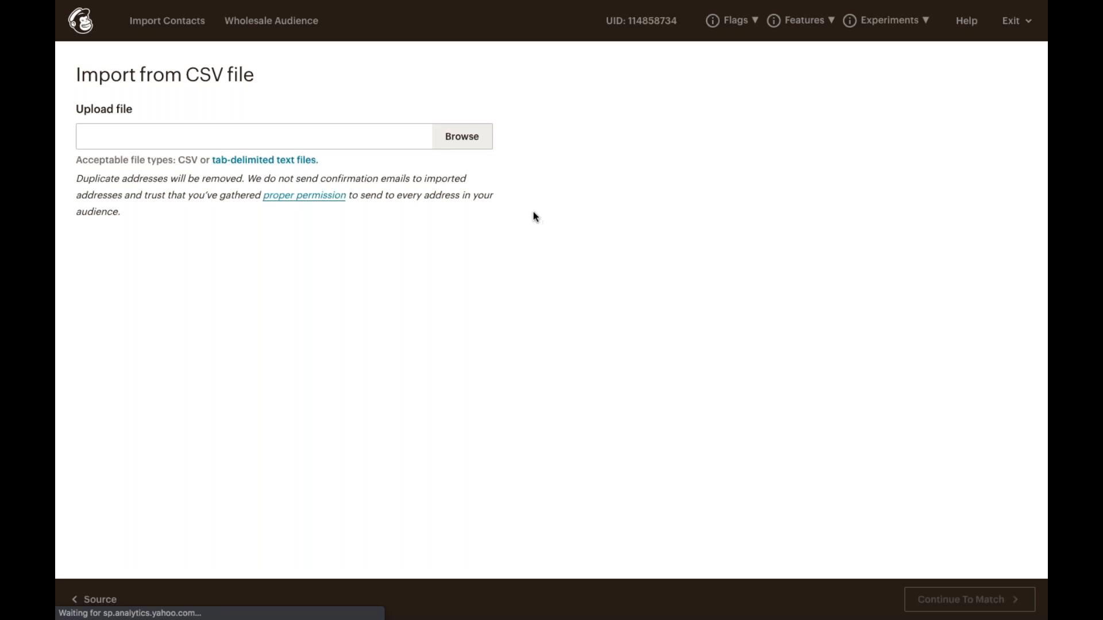
click(471, 146)
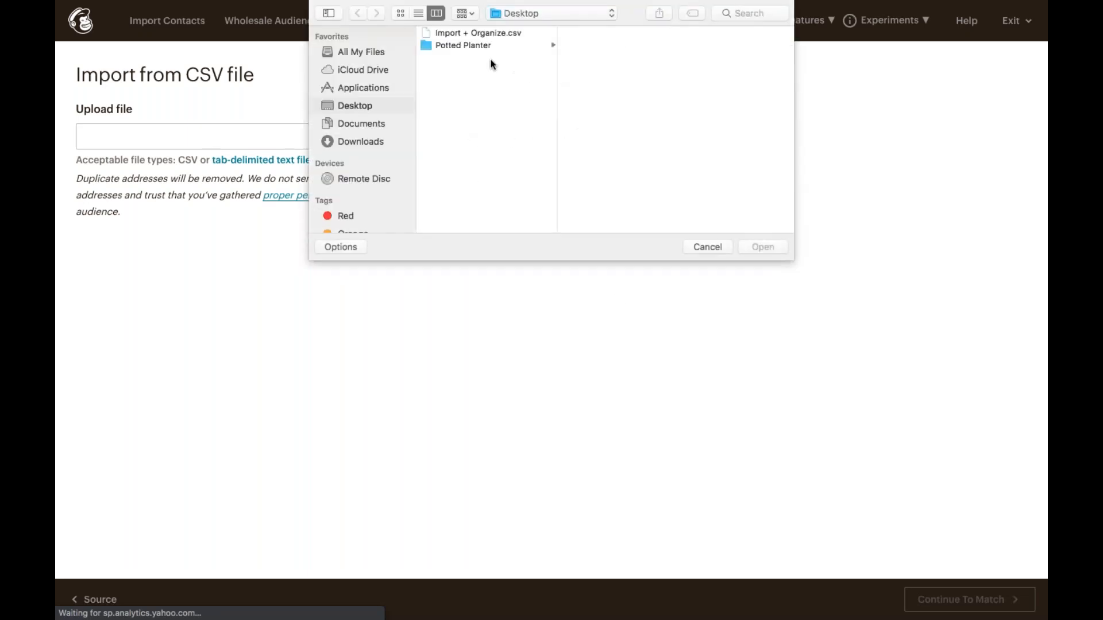
click(483, 35)
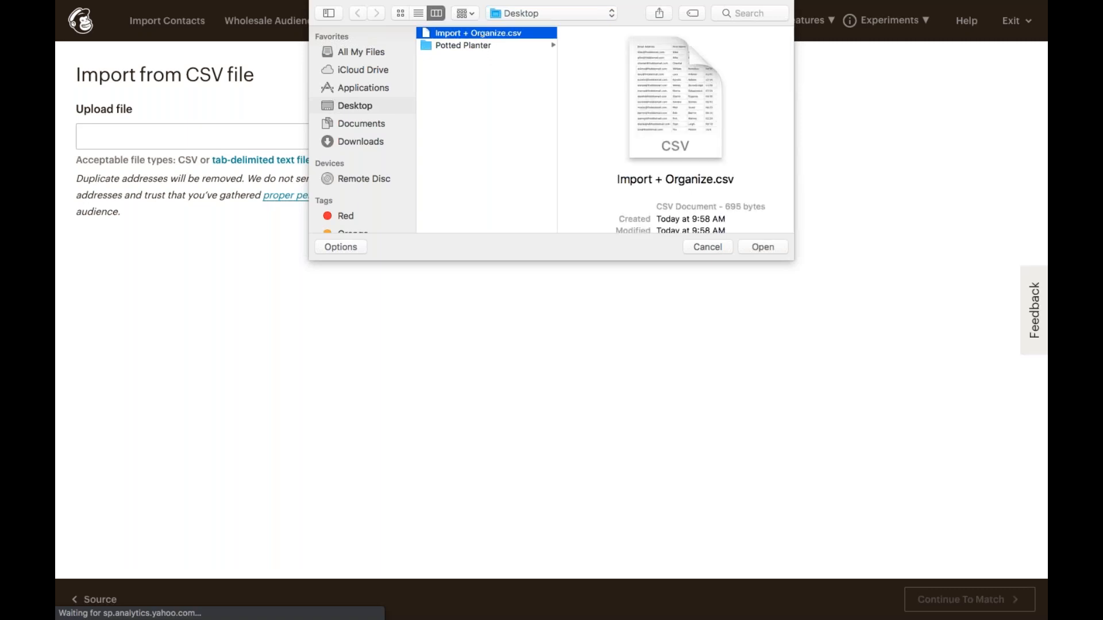
click(750, 246)
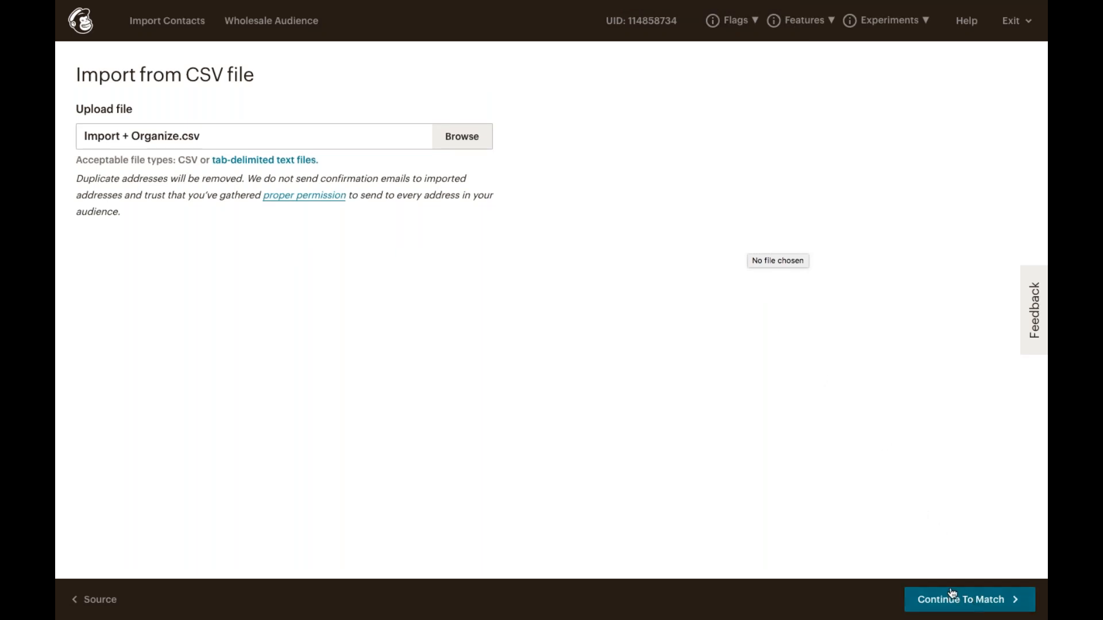
Match the CSV columns, saving the Birthday column to the Birthday merge field, then continue to organizing.
click(969, 602)
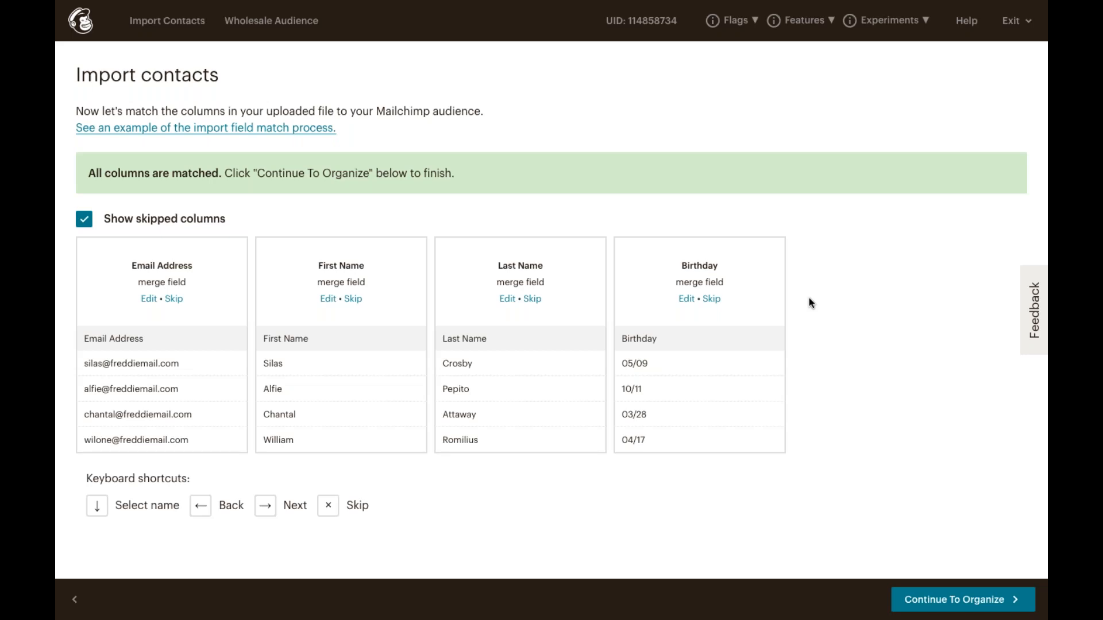
click(688, 301)
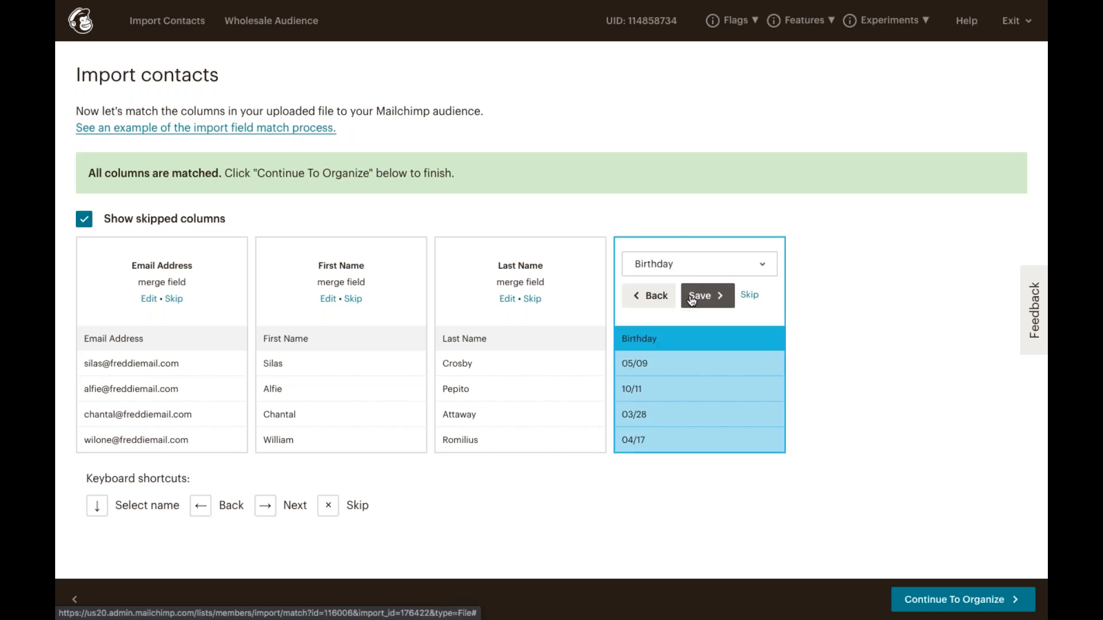
click(738, 272)
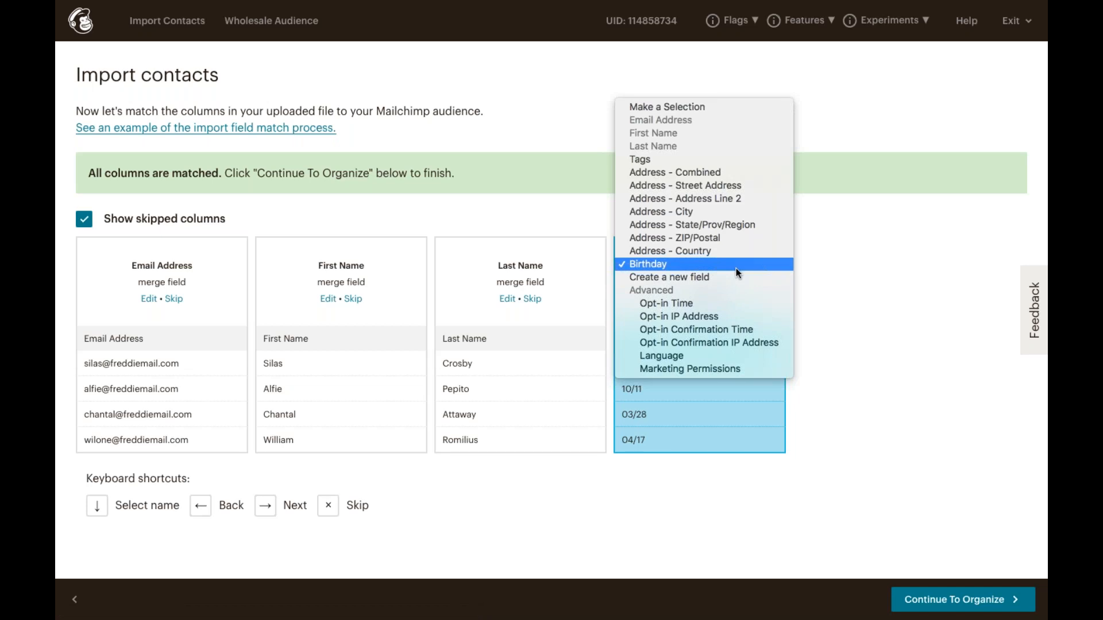
click(875, 297)
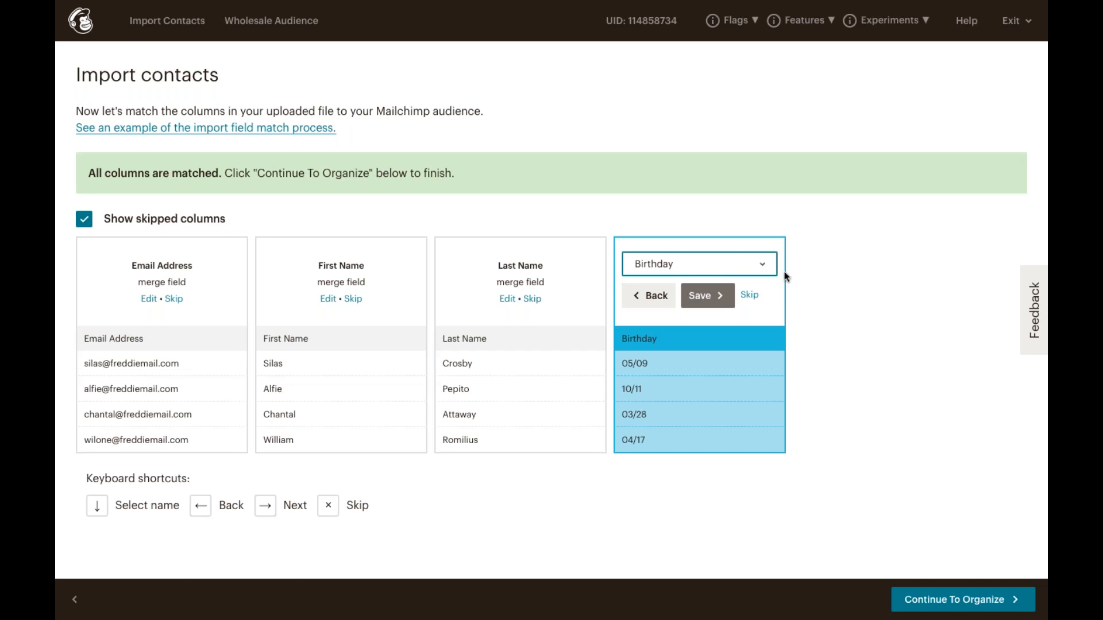
click(760, 264)
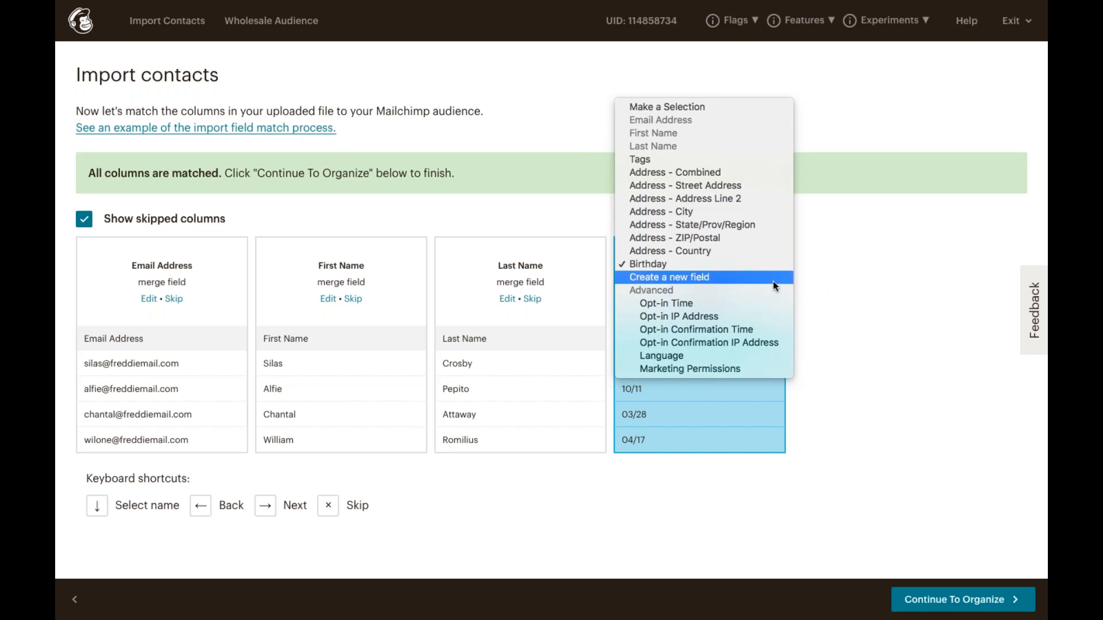
click(823, 298)
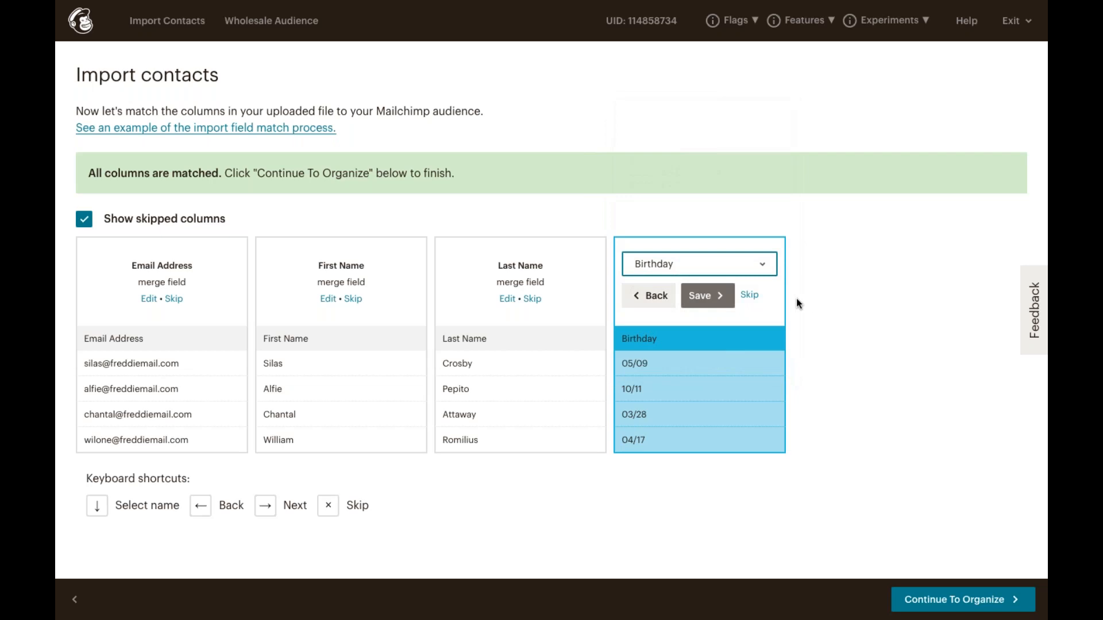
click(719, 295)
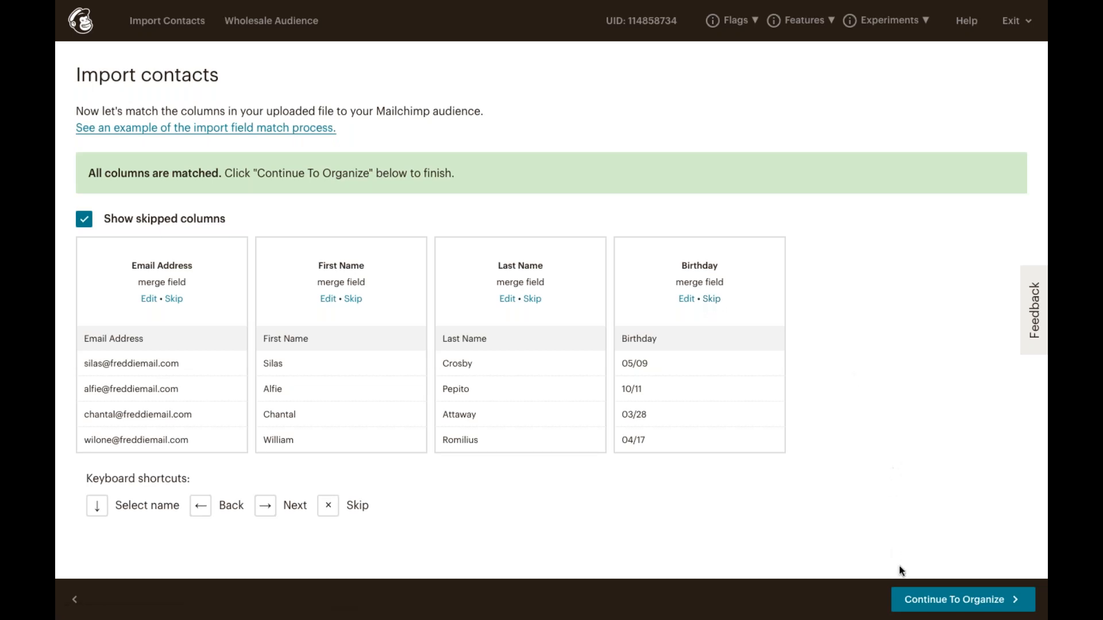
click(949, 601)
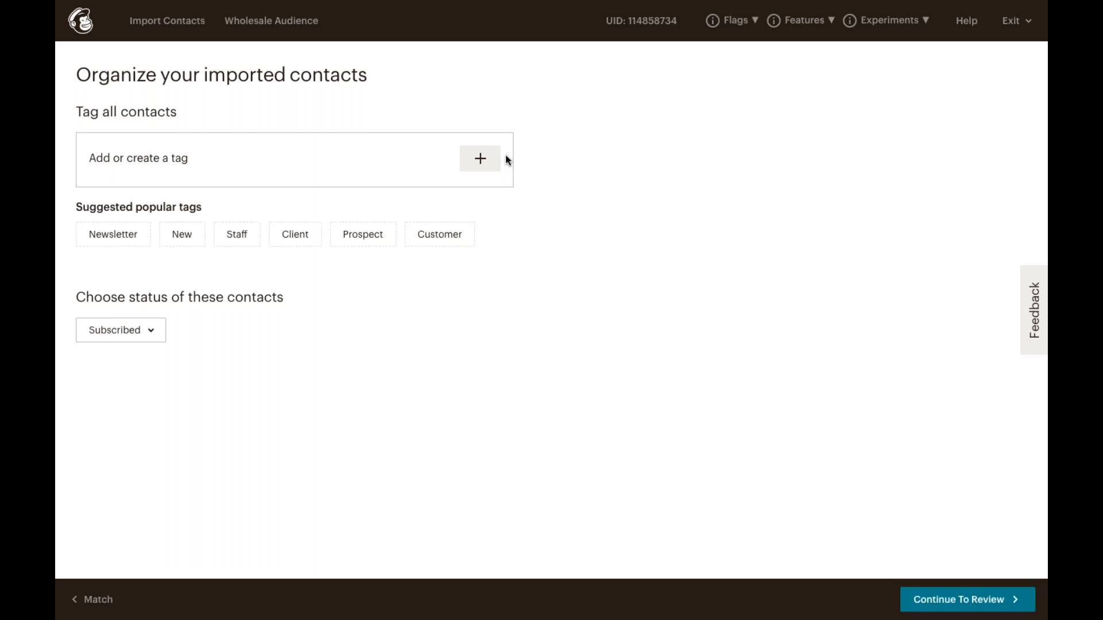
Create a new 'Best Customers' tag and apply it to all imported contacts.
click(464, 162)
text(Bes)
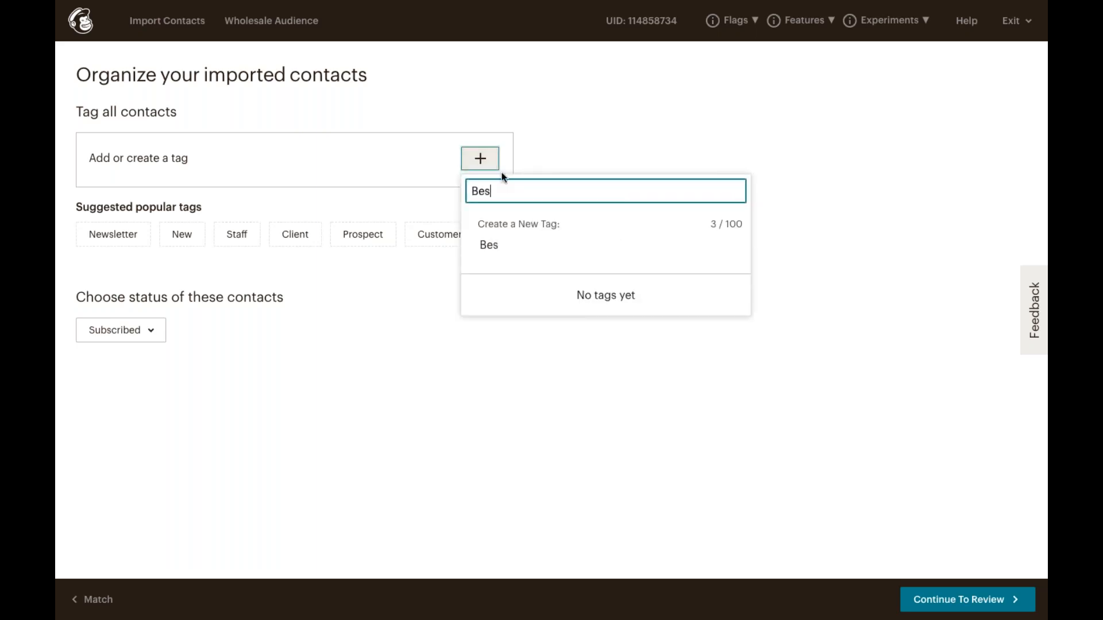
text(t Customers)
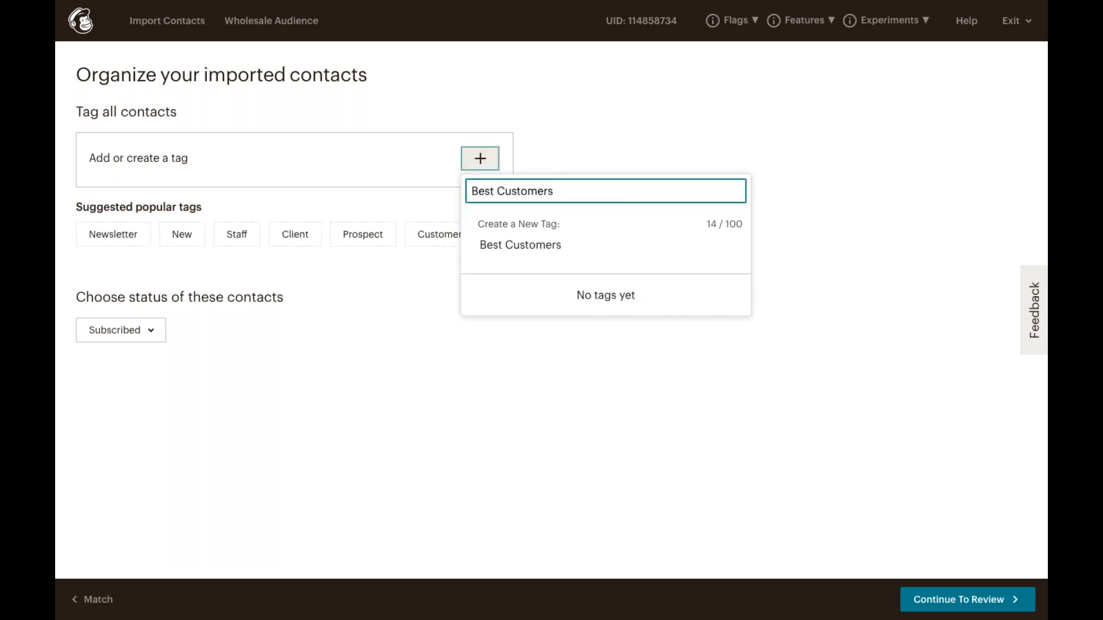
click(520, 246)
click(523, 243)
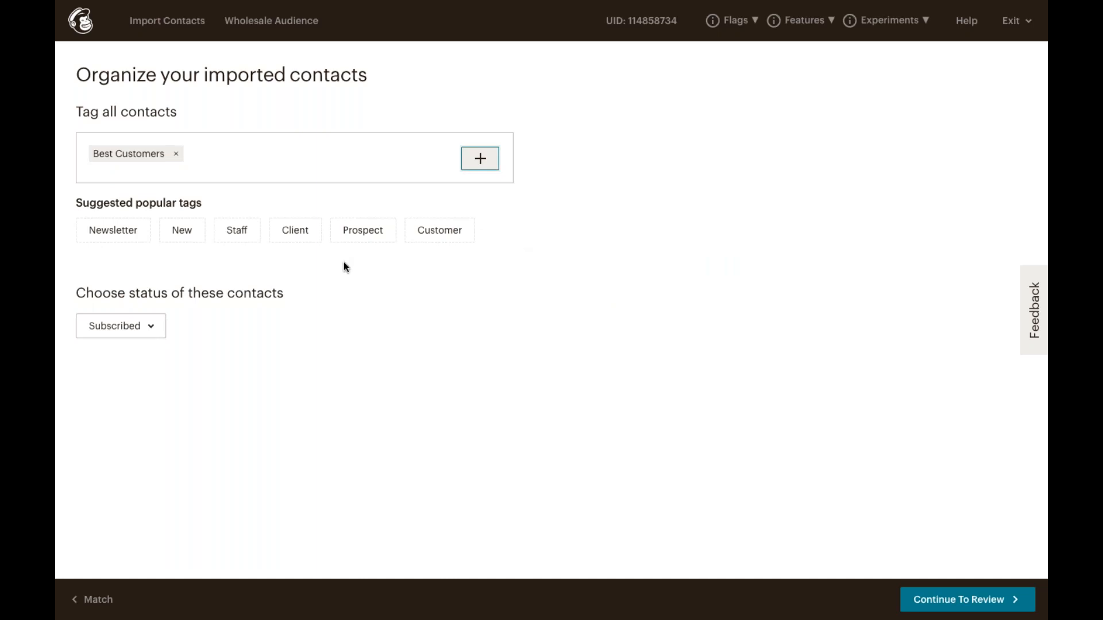
Keep the contact status as Subscribed and continue to the import review.
click(152, 332)
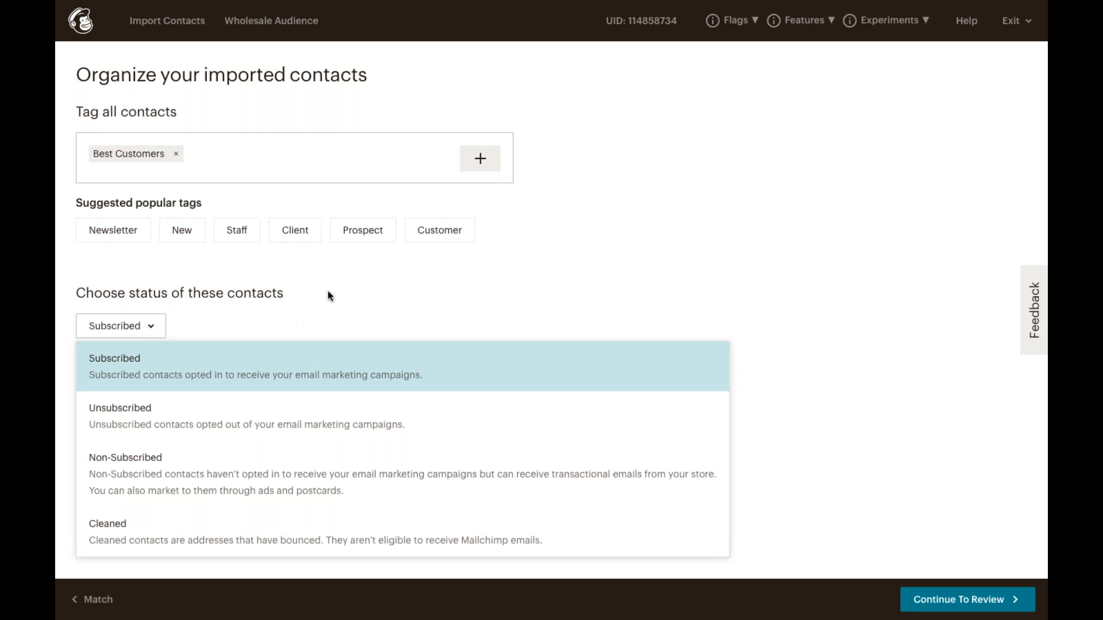
click(411, 294)
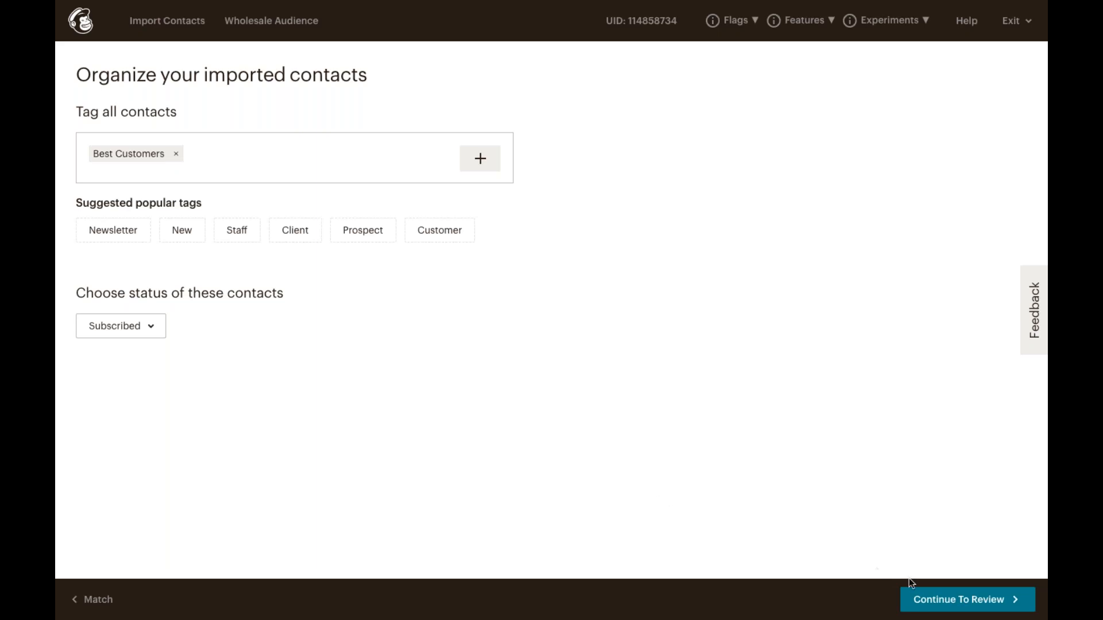
click(955, 603)
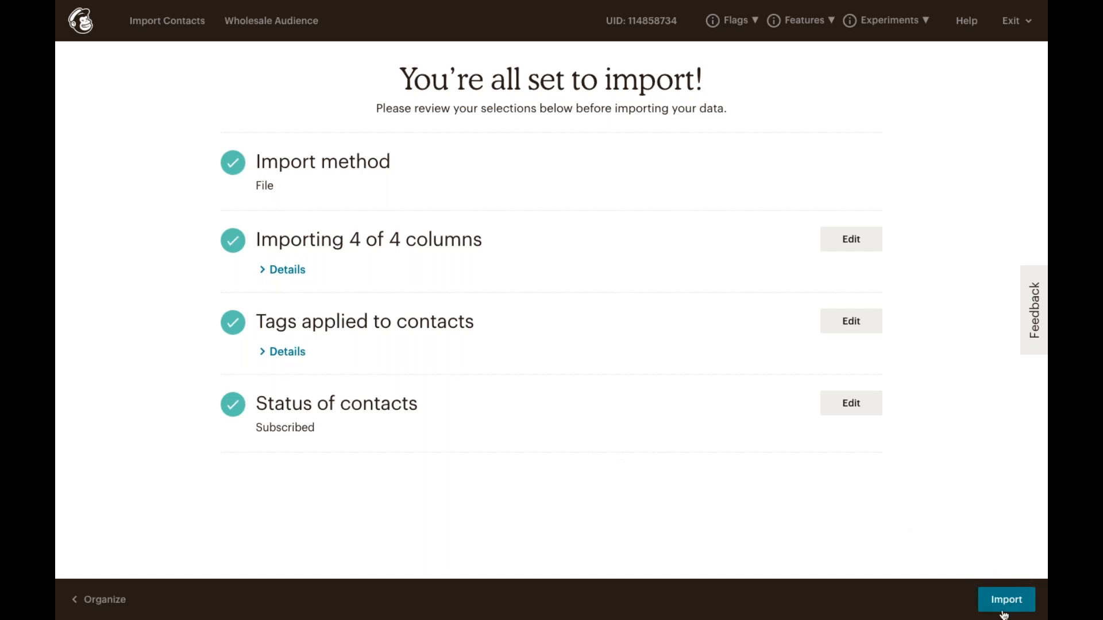
Run the import so the 15 contacts are added to Wholesale Audience.
click(1021, 606)
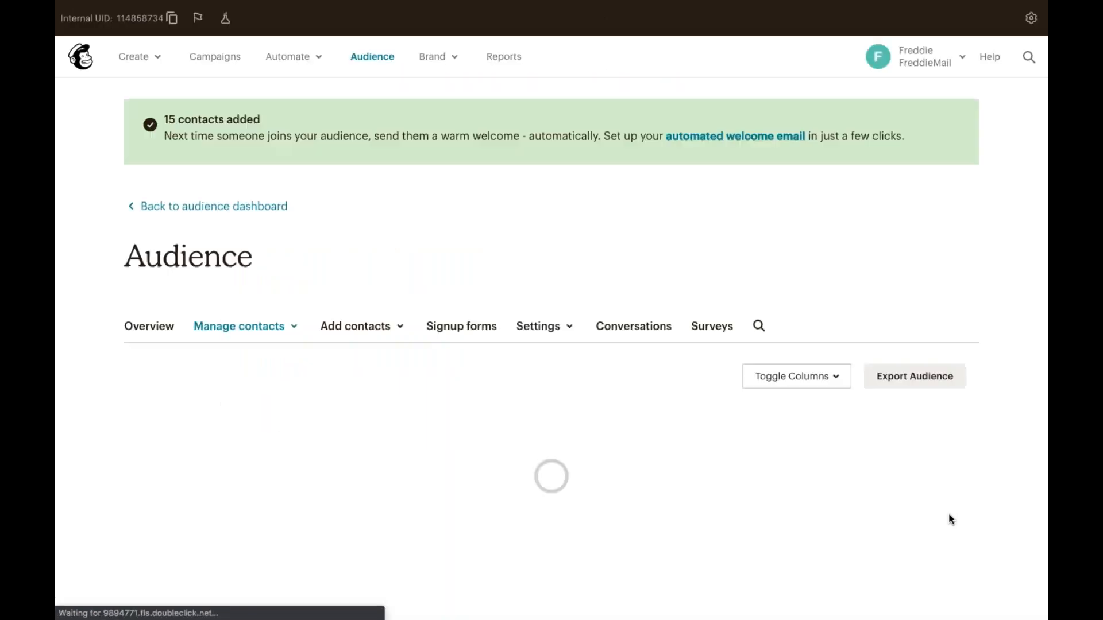
scroll(950, 520, down, 5)
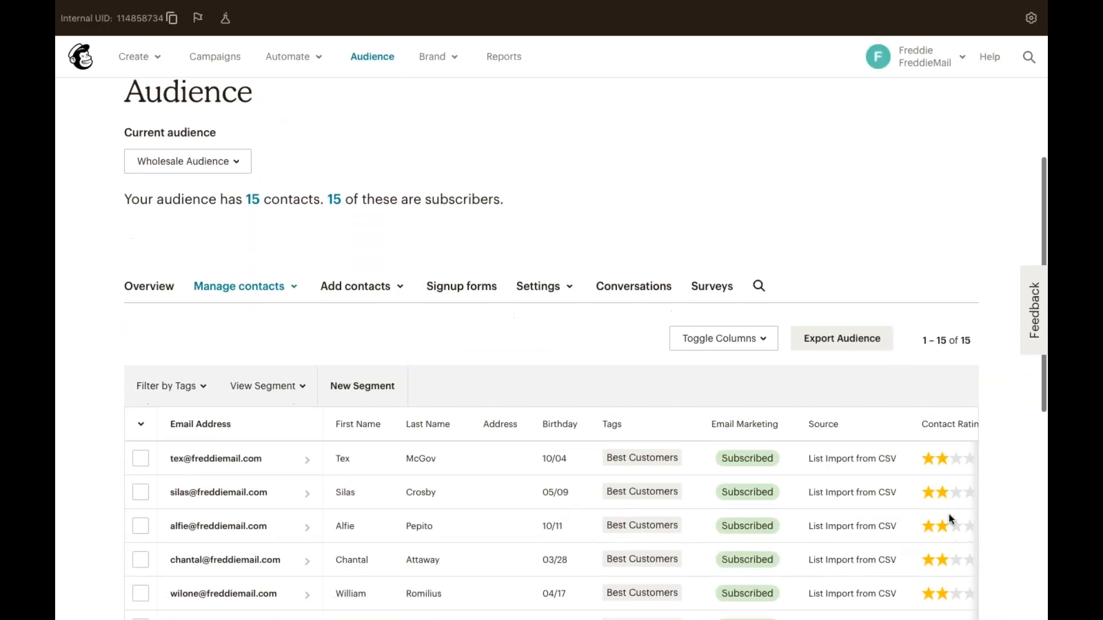
scroll(950, 518, down, 4)
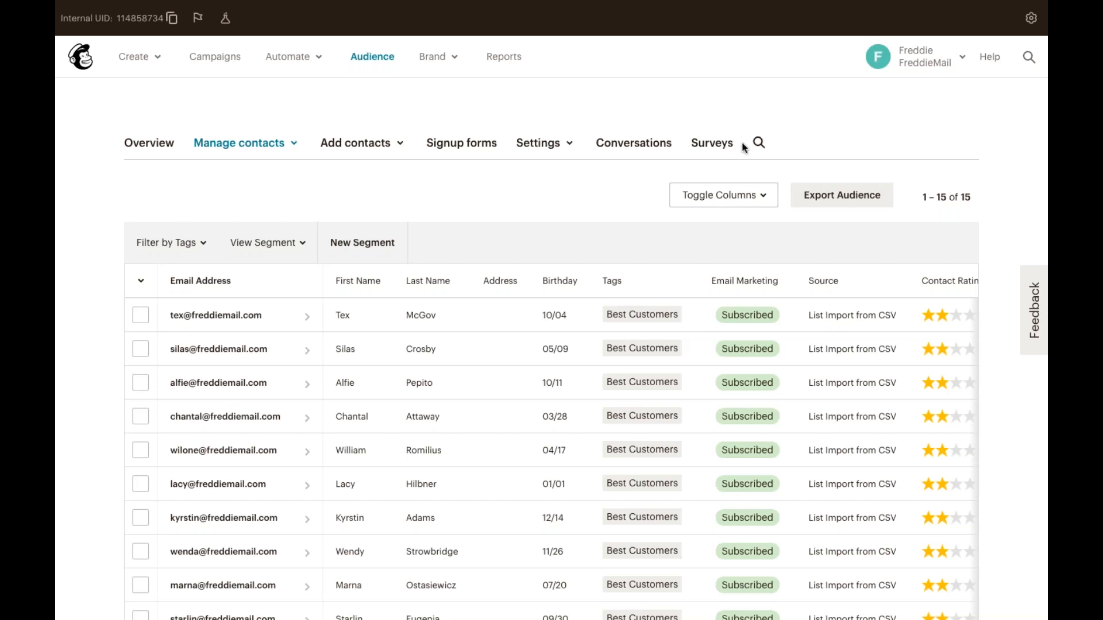
click(370, 58)
scroll(431, 153, down, 3)
scroll(431, 154, up, 1)
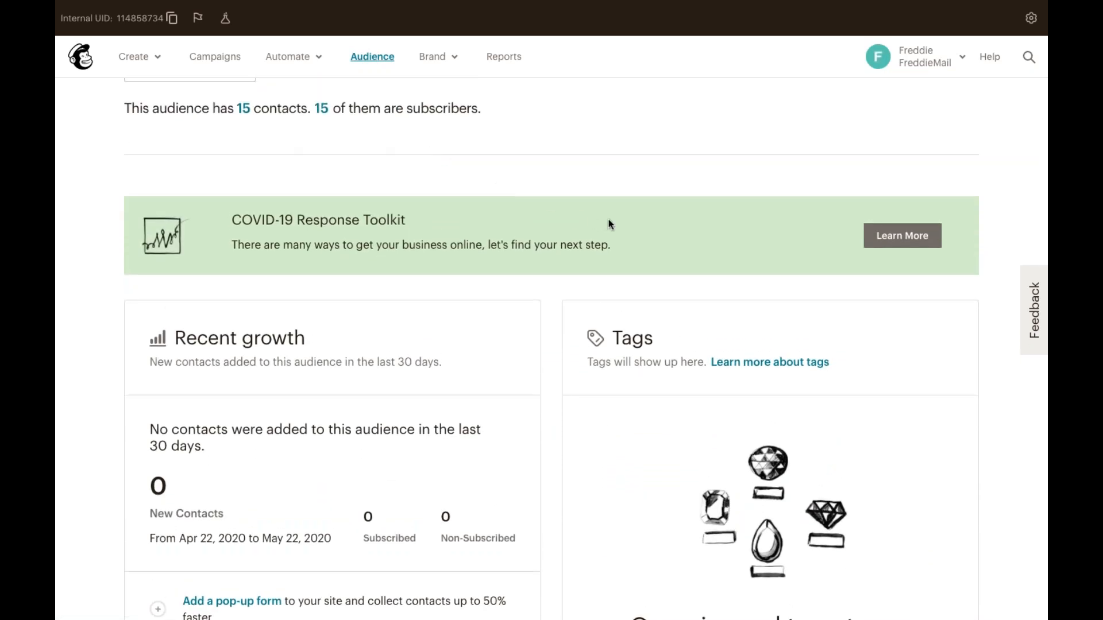
scroll(608, 224, up, 3)
click(783, 139)
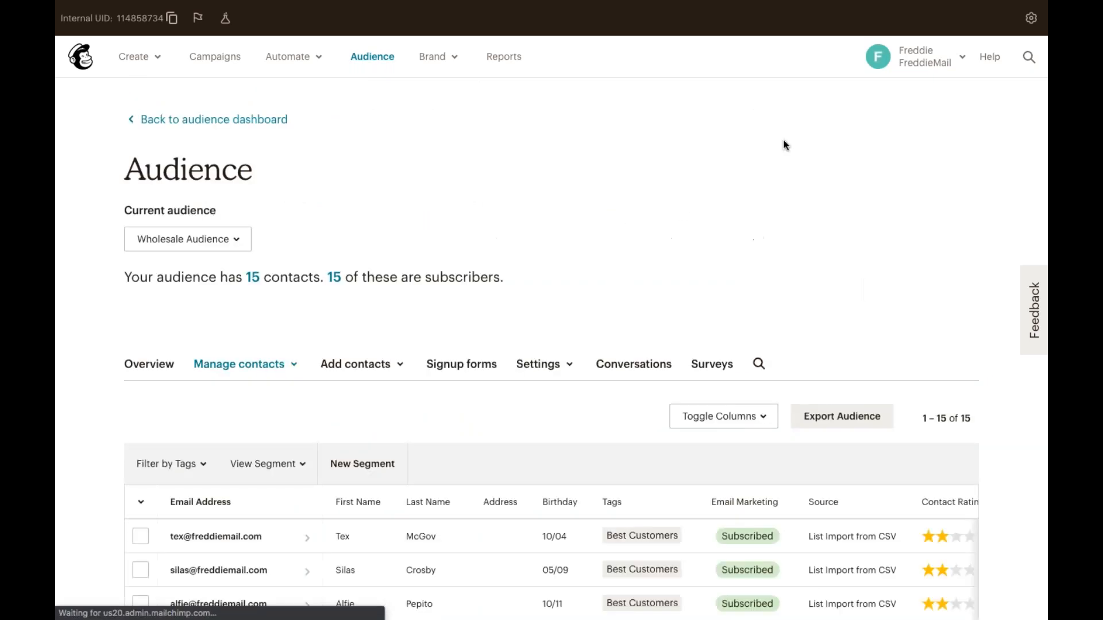
scroll(770, 233, down, 4)
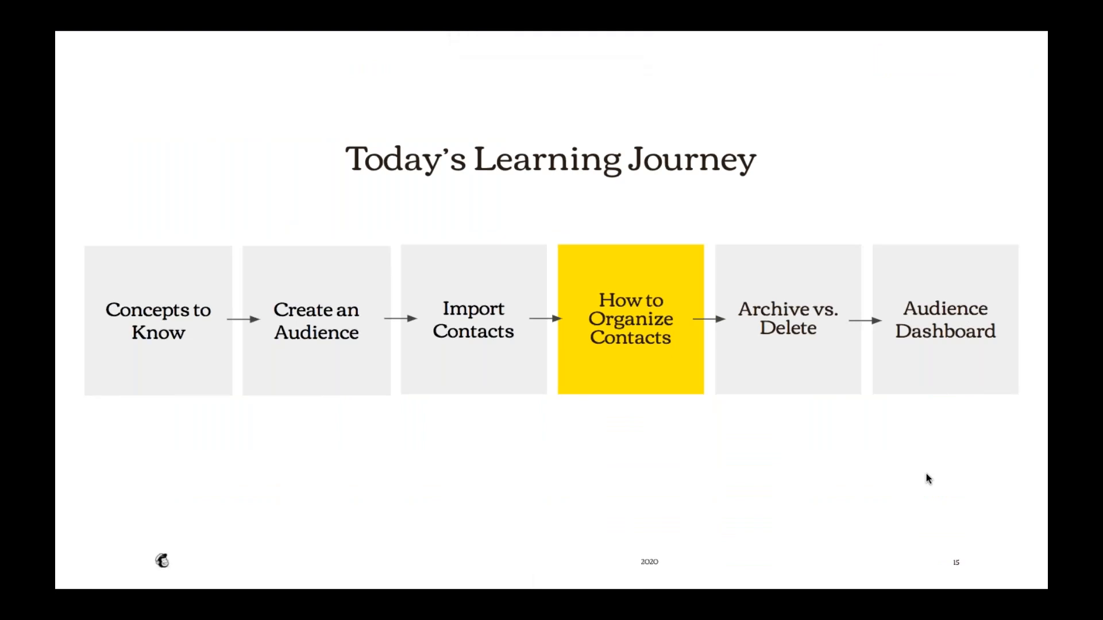
Advance the slideshow two slides to the Tags, Groups and Segments slide.
key(Right)
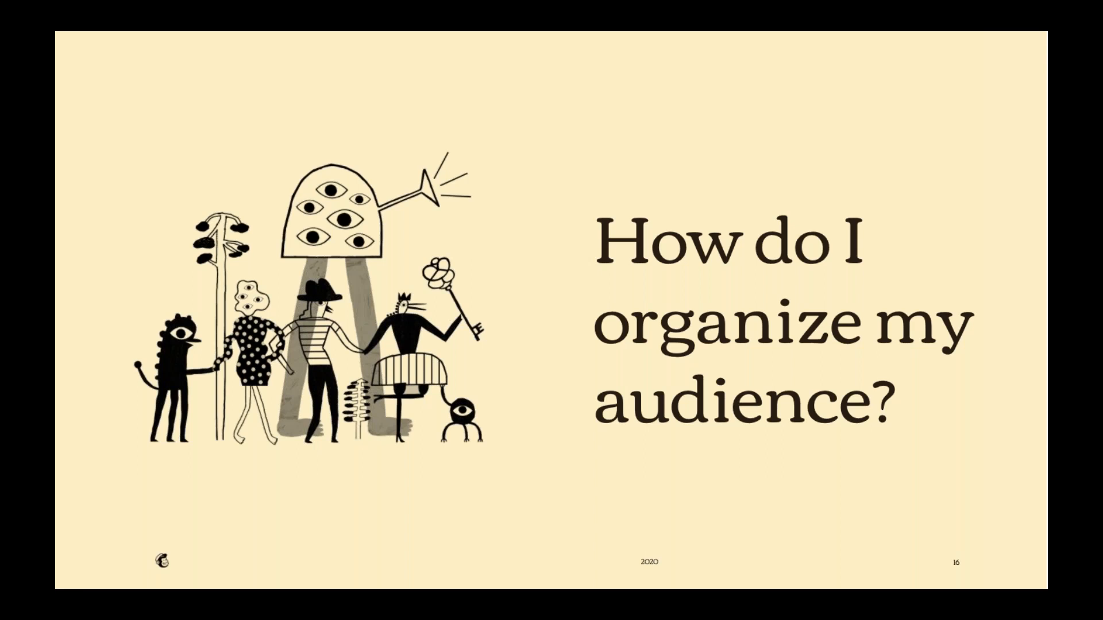
key(Right)
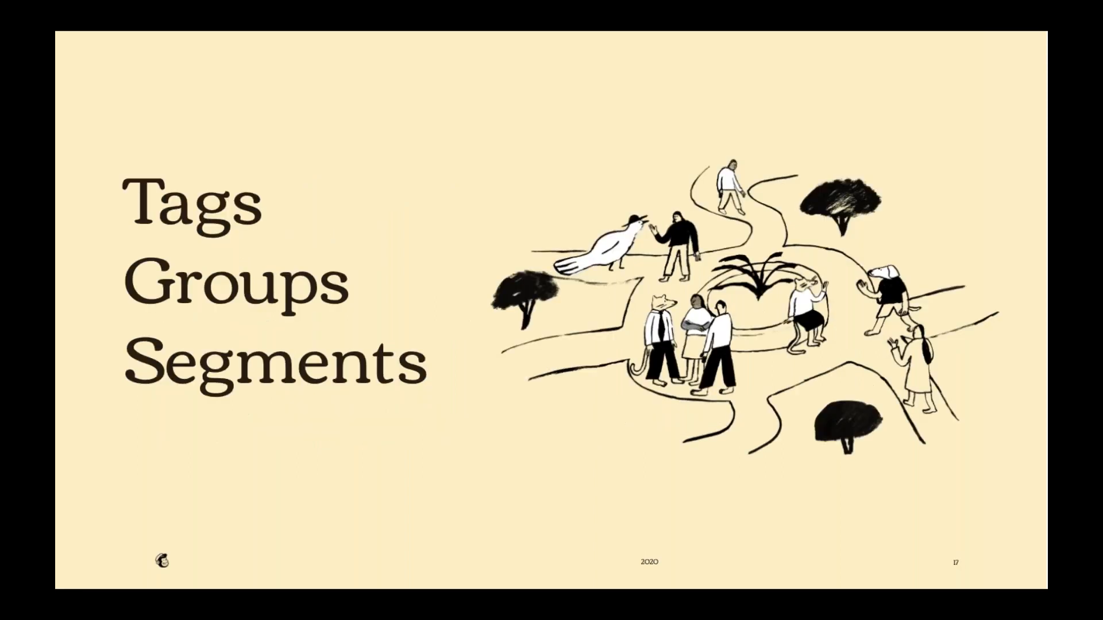